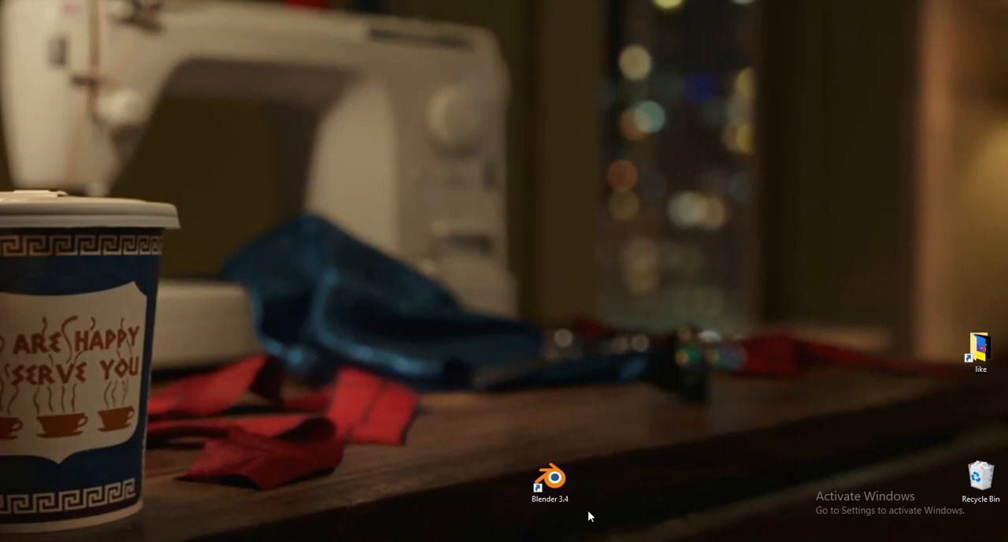
- Launch Blender, start a new General file and delete the default cube
double_click(551, 480)
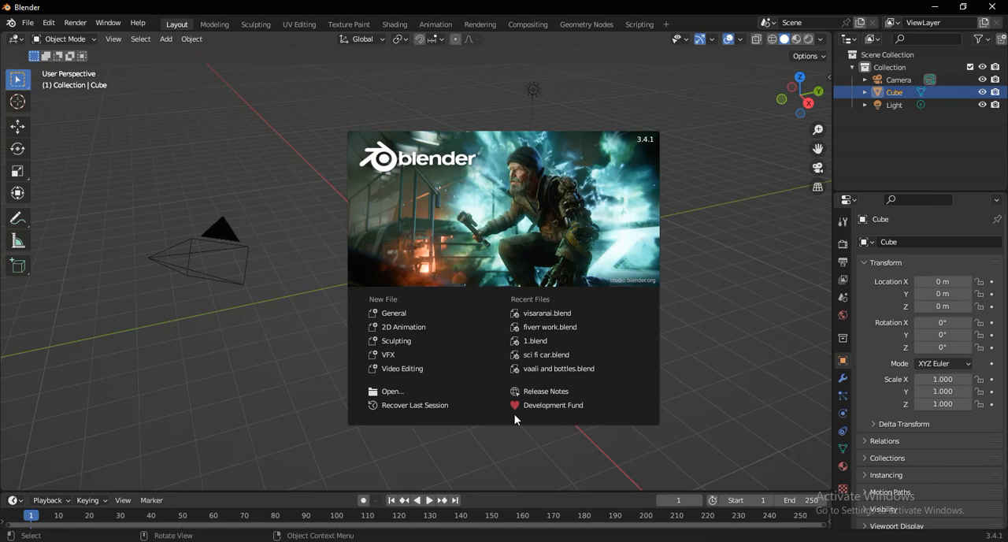
left_click(393, 312)
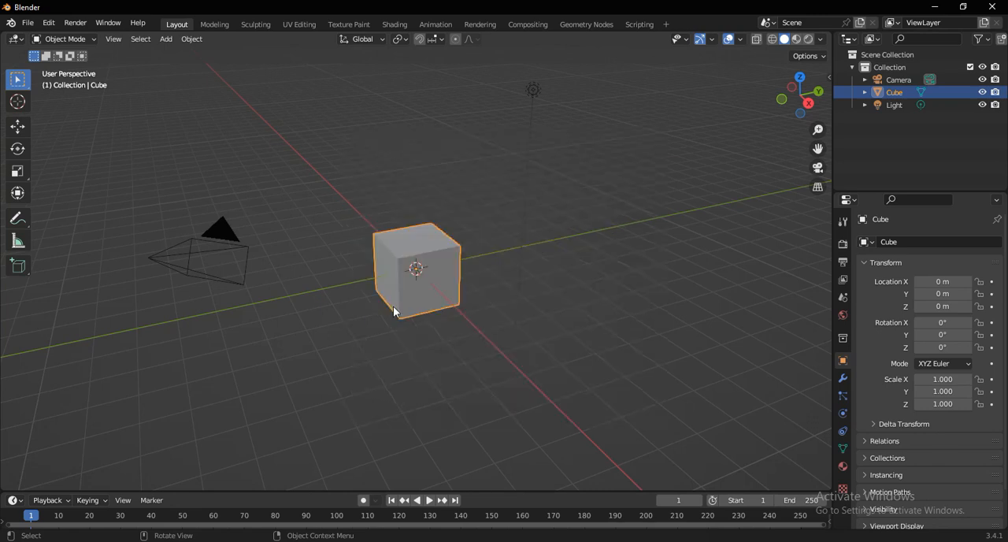
key("x")
left_click(396, 310)
- Add a text object at the origin and view it from the top
key("shift+a")
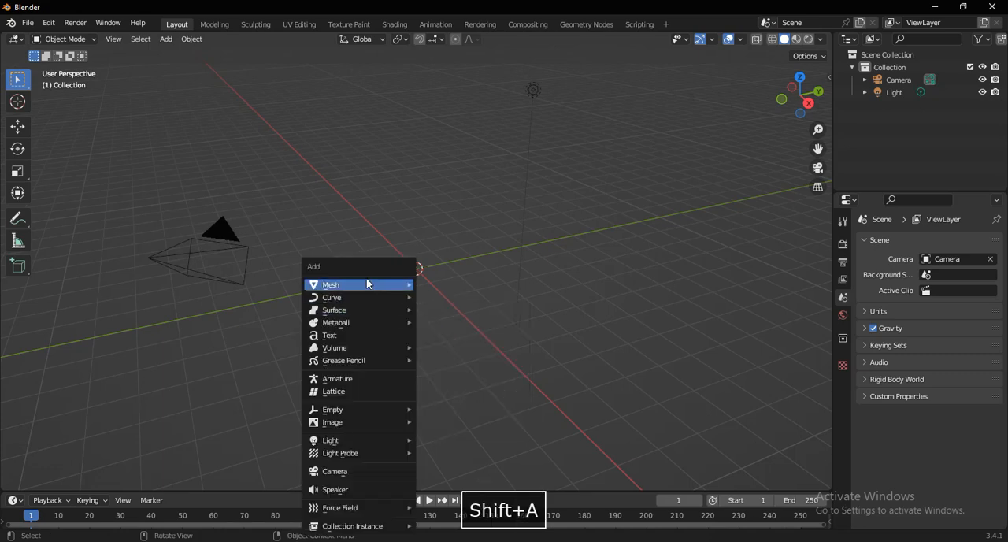
mouse_move(378, 291)
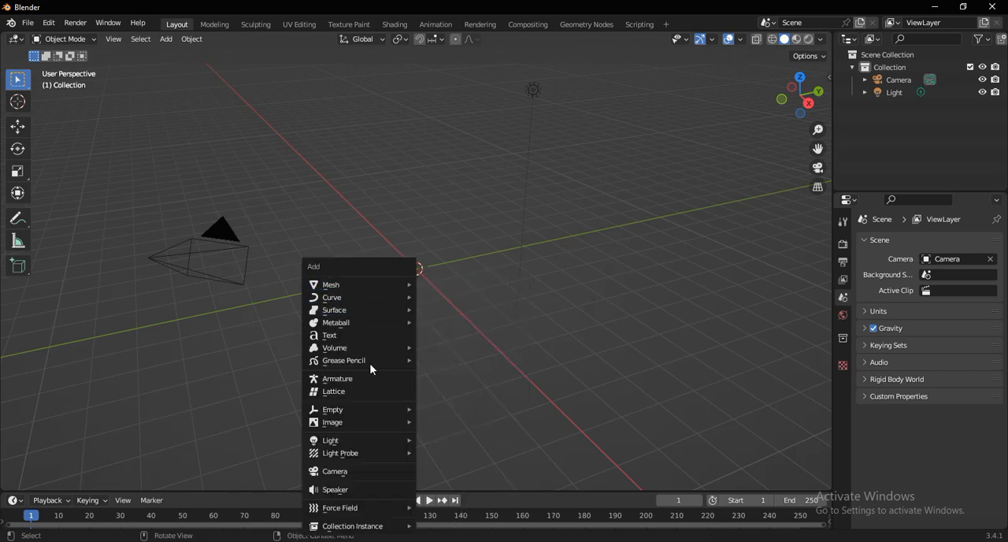
left_click(336, 341)
key("KP_7")
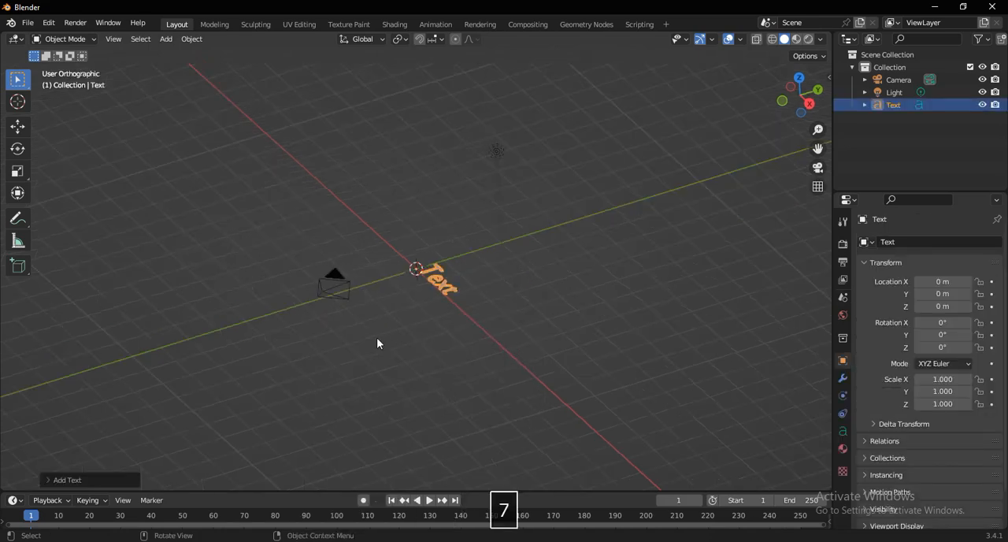
- Rotate the text object 90° about the X axis and look at it from the front
key("r")
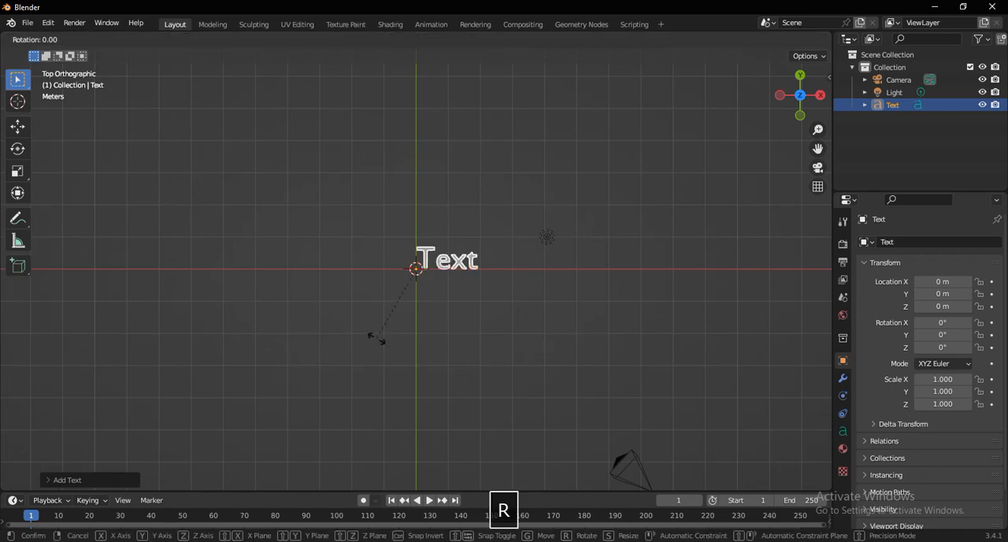
key("x")
key("9")
key("0")
key("Return")
key("KP_1")
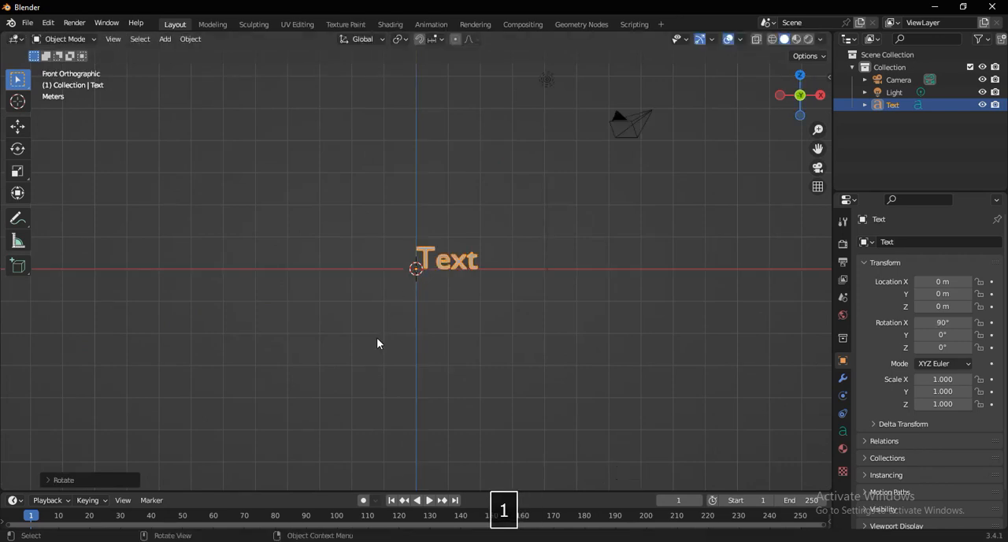
- Replace the default text with "Harry Potter" and centre it above the origin, at about X -2.44 m, Z 0.3 m
scroll(382, 355, "up", 2)
key("Tab")
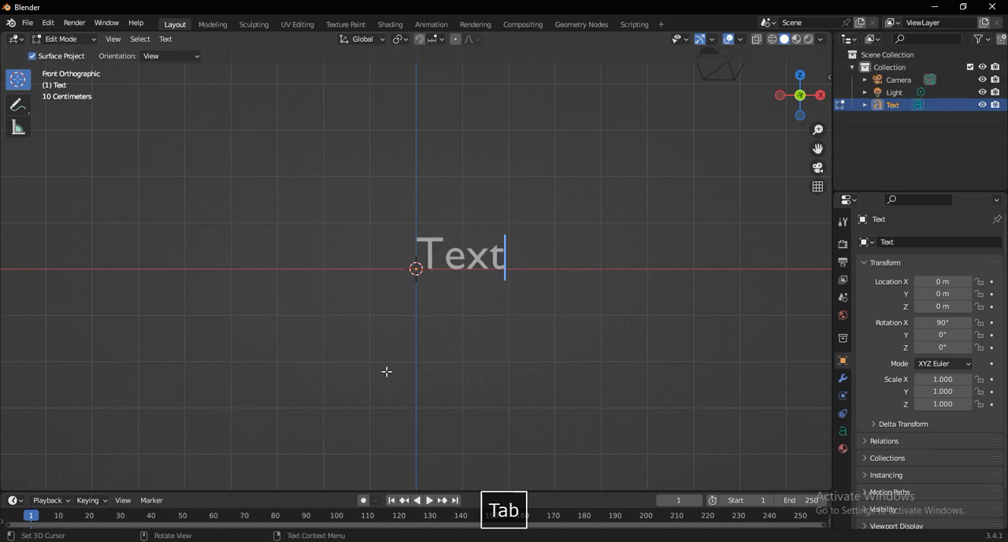
key("BackSpace")
key("BackSpace")
key("BackSpace")
key("BackSpace")
type("H")
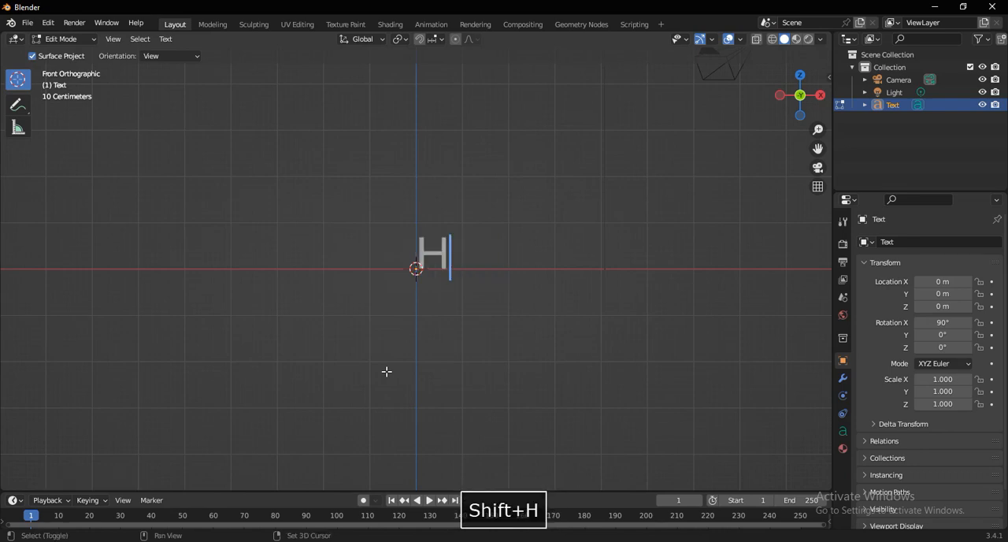
type("arry Potter")
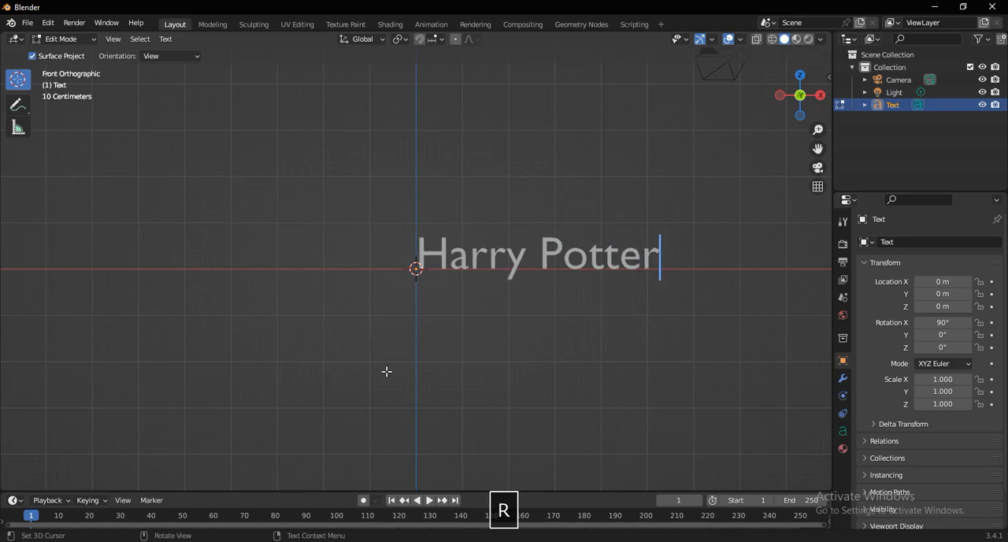
key("Tab")
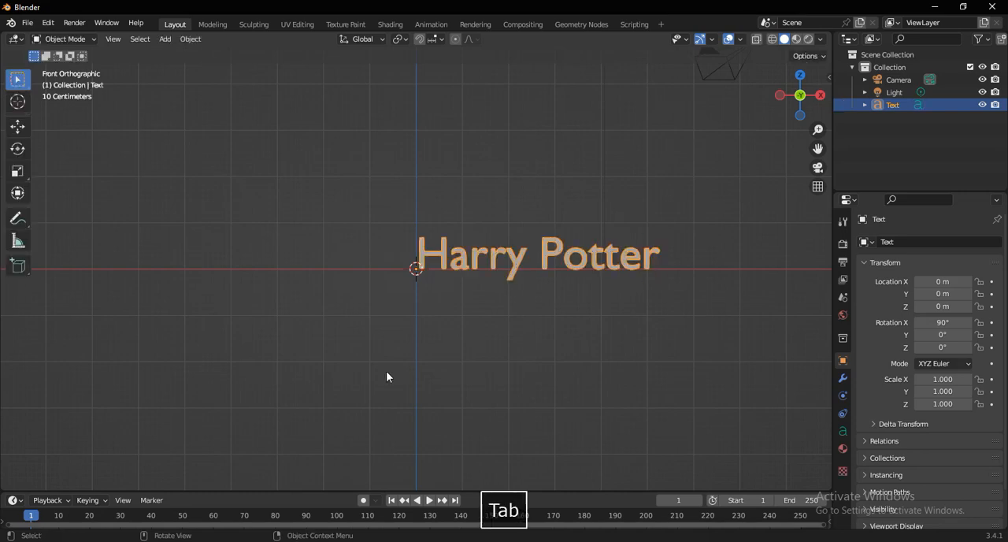
key("g")
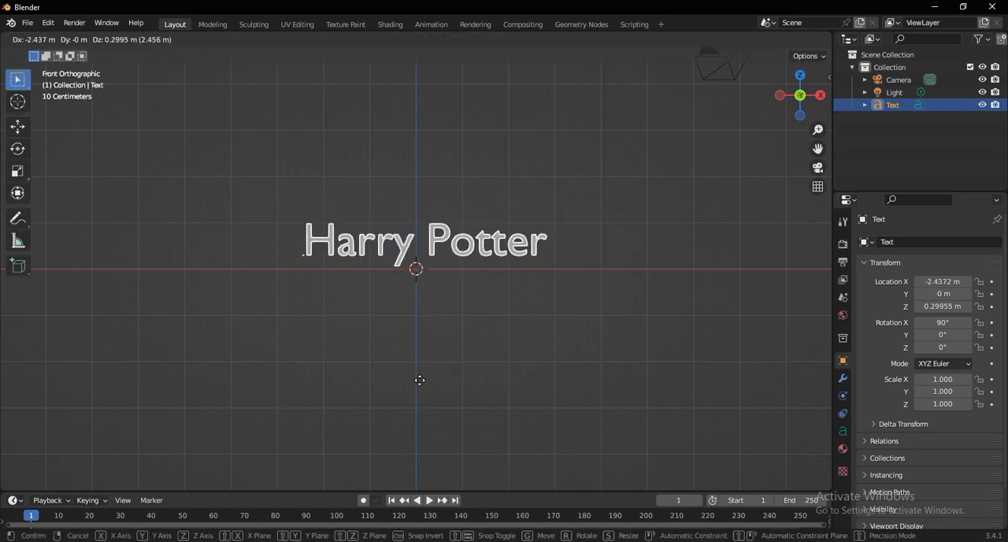
left_click(422, 342)
- Add a mesh plane at the origin and scale its geometry up to roughly twice its size
middle_click_drag(422, 348, 430, 360)
key("shift+a")
mouse_move(426, 284)
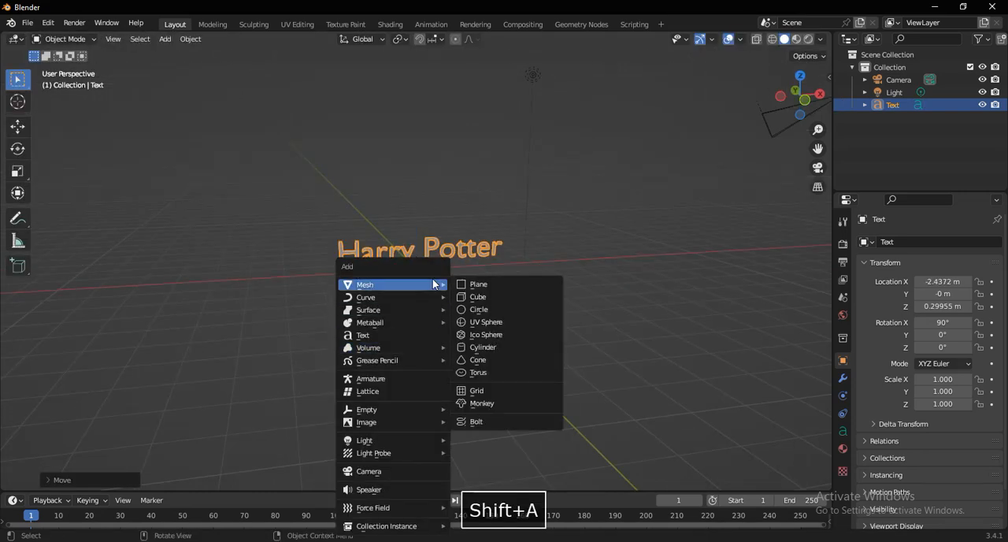
left_click(478, 284)
middle_click_drag(546, 308, 539, 366)
key("Tab")
key("s")
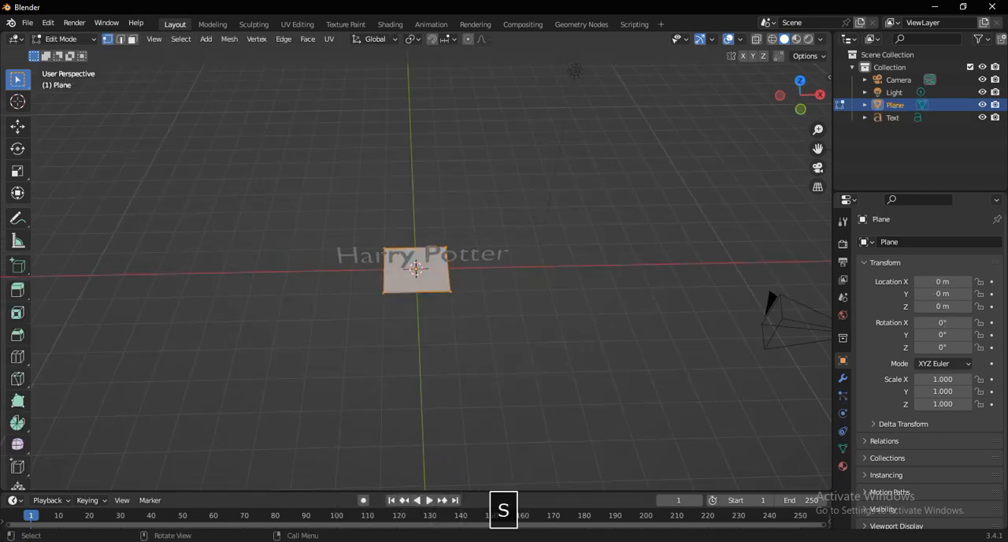
left_click(679, 463)
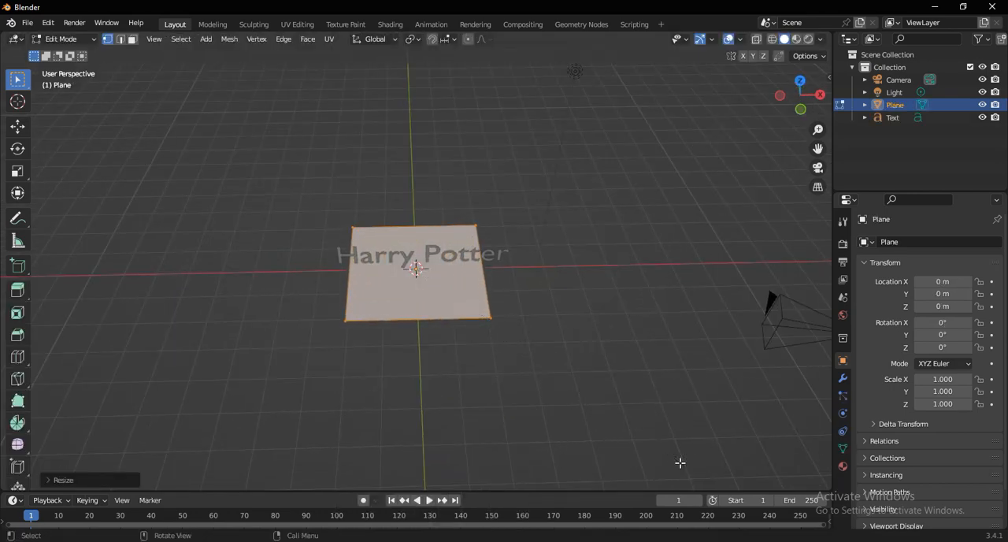
- Rotate the plane's geometry 90° about the X axis so it stands upright
key("r")
key("x")
key("9")
key("0")
key("Return")
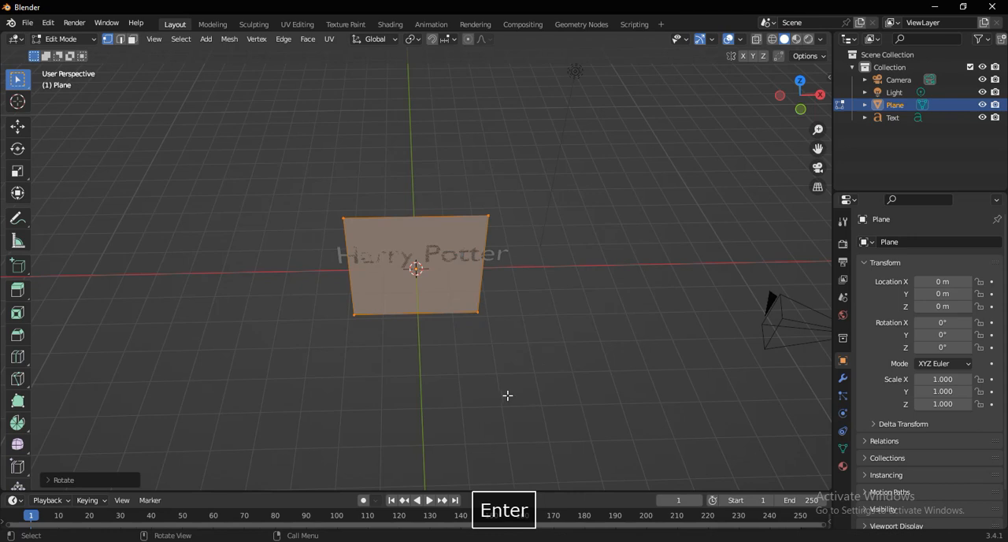
- Move the upright plane back along the Y axis so it stands behind the text
middle_click_drag(507, 395, 382, 335)
left_click(17, 126)
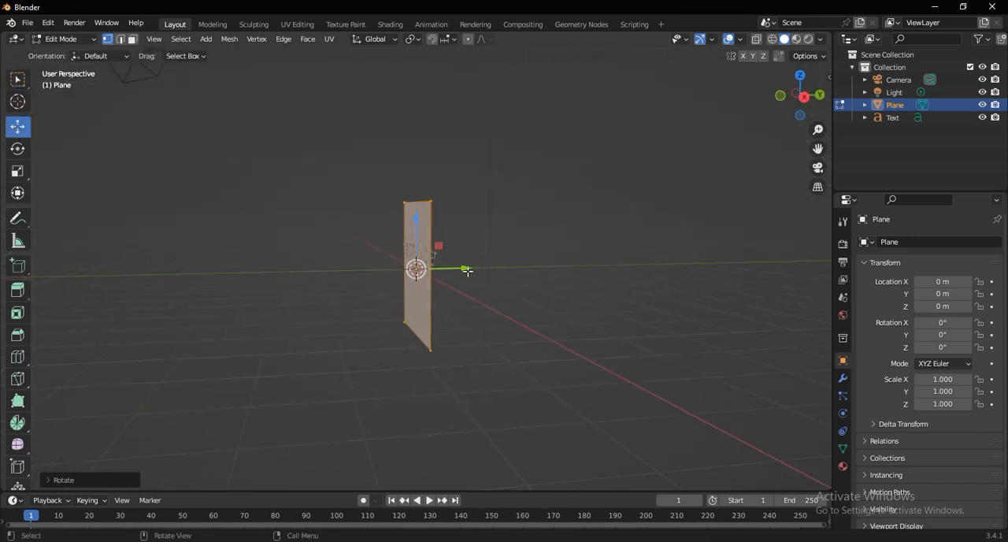
left_click_drag(467, 270, 500, 270)
- Extrude the upright plane's bottom edge forward along the Y axis to form a floor in front of the text
middle_click_drag(452, 324, 498, 373)
scroll(512, 340, "up", 2)
key("2")
left_click(476, 372)
key("e")
right_click(499, 378)
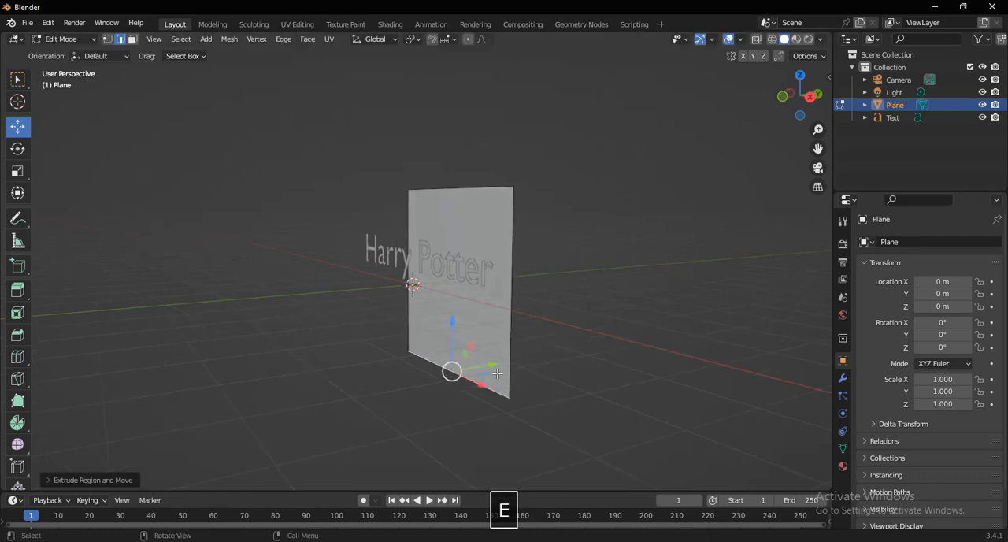
left_click_drag(498, 373, 314, 400)
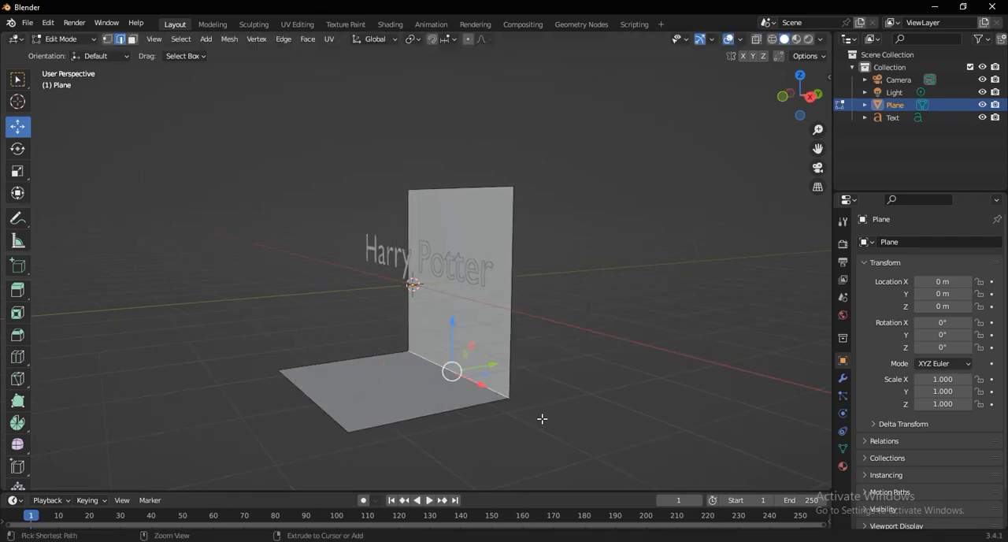
left_click(505, 390)
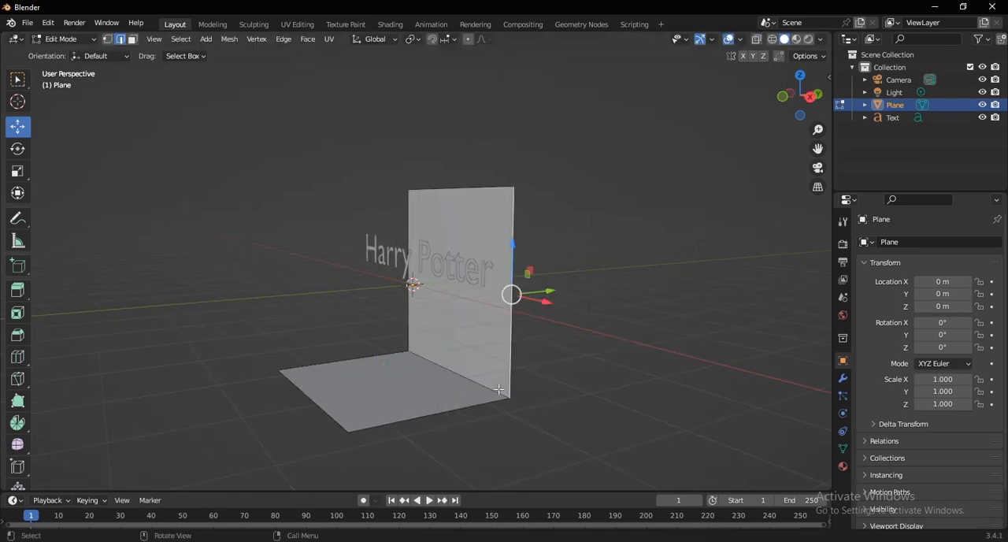
key("Tab")
- Bevel the edge between the wall and the floor with four segments to form a curved backdrop corner
scroll(514, 400, "up", 2)
middle_click_drag(490, 345, 488, 286, "shift")
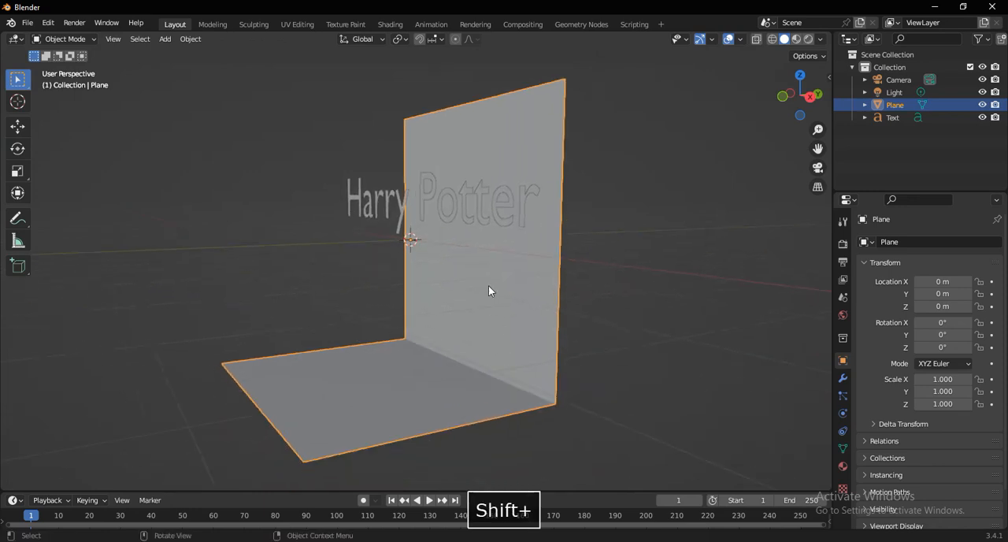
key("Tab")
left_click(456, 365)
key("ctrl+b")
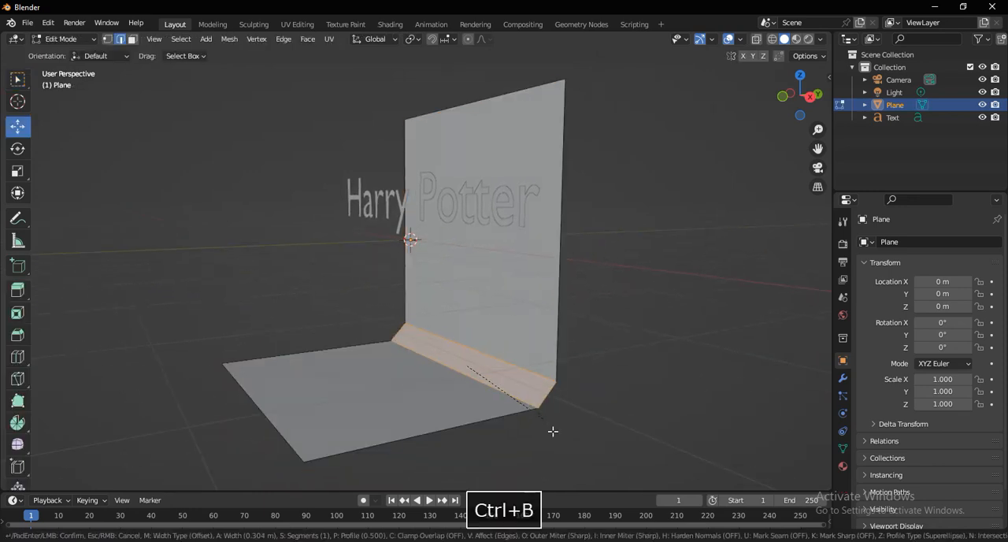
scroll(555, 436, "up", 3)
left_click(559, 444)
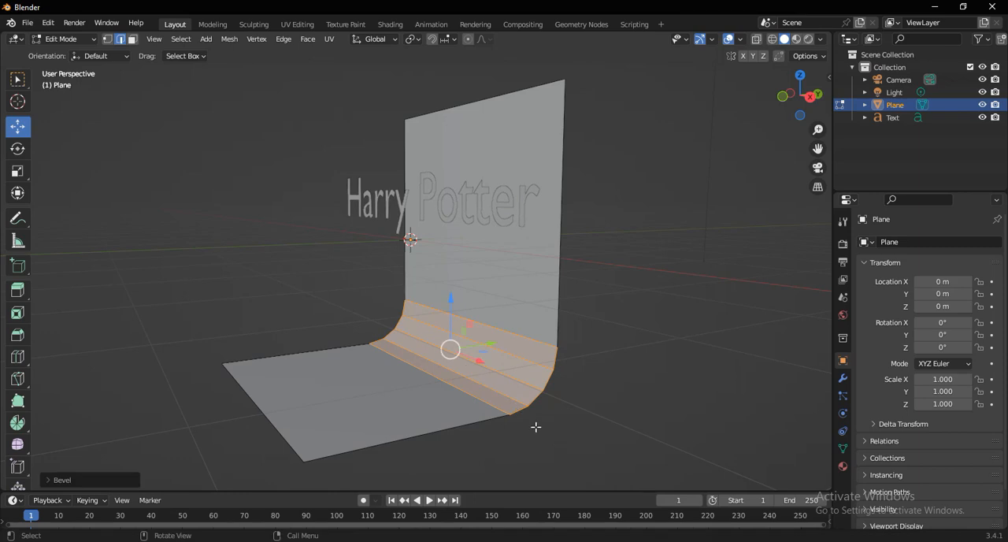
key("Tab")
- Apply smooth shading to the curved backdrop plane
scroll(509, 372, "up", 1)
middle_click_drag(511, 356, 429, 329)
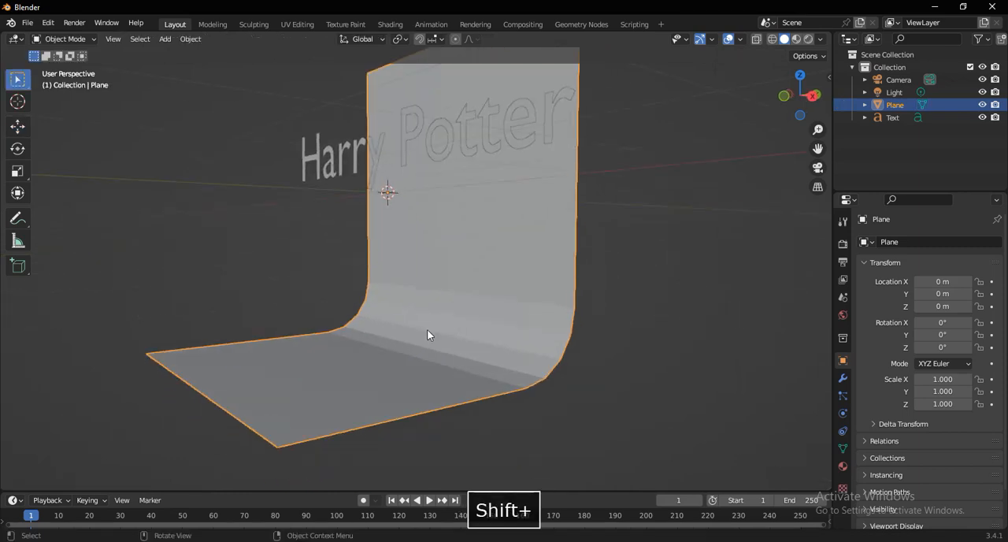
right_click(443, 308)
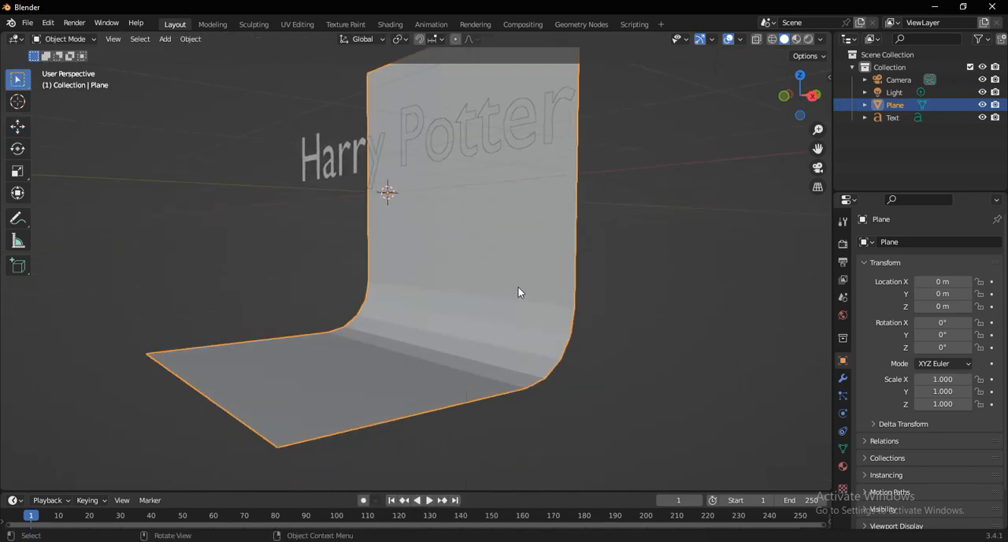
left_click(578, 280)
left_click(551, 279)
right_click(550, 279)
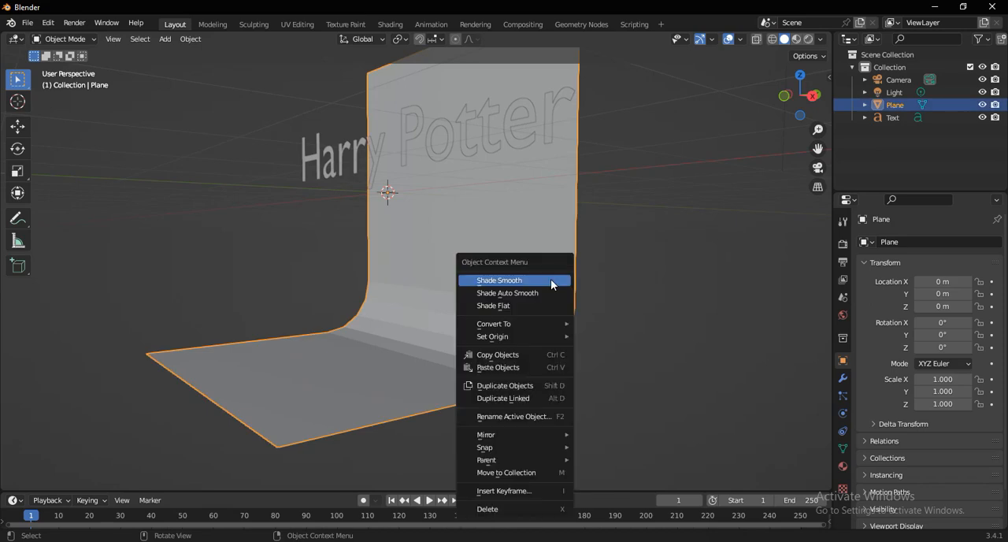
left_click(550, 280)
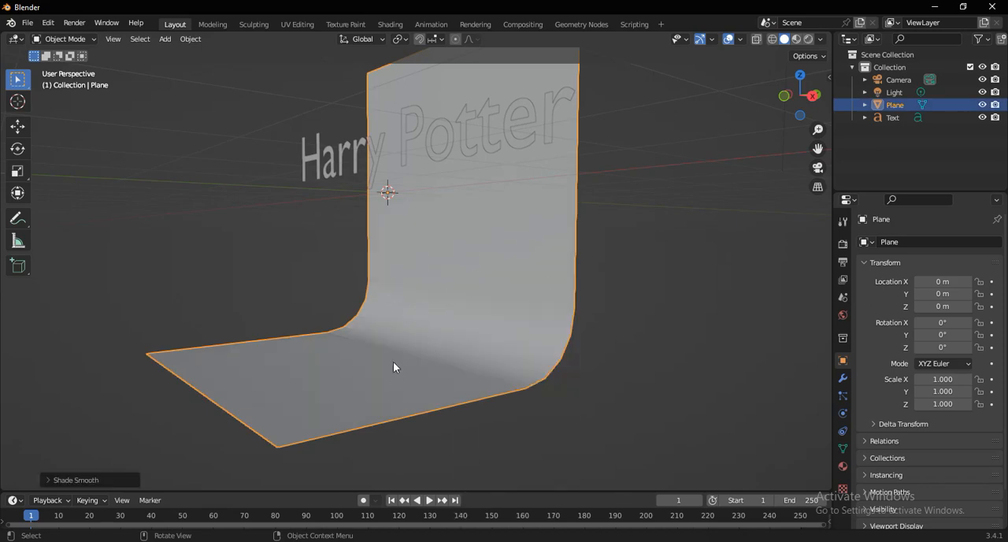
- Scale the backdrop along the X axis to about 1.93 so it extends past both ends of the text
mouse_move(394, 364)
middle_mouse_down()
mouse_move(414, 344)
mouse_move(459, 331)
mouse_move(403, 268)
mouse_move(427, 245)
middle_mouse_up()
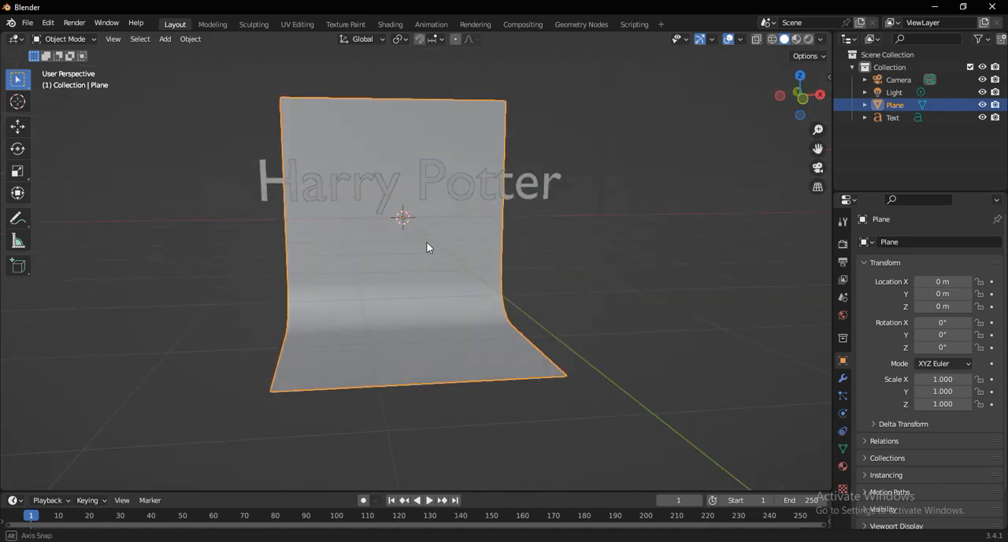
key("alt+a")
left_click(524, 337)
key("s")
key("x")
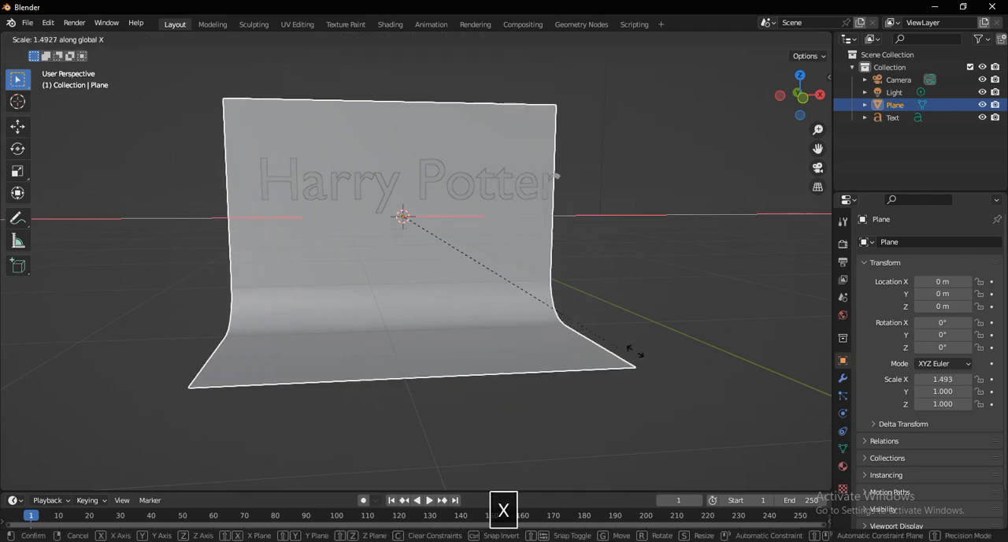
left_click(701, 355)
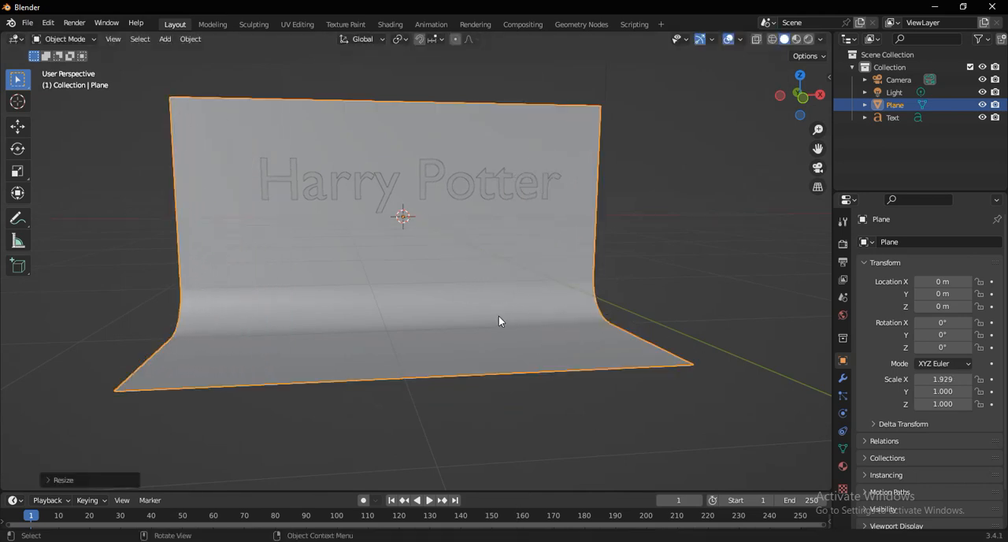
- Raise the backdrop's top edge along the Z axis to make the wall taller
scroll(492, 311, "down", 2)
middle_click_drag(425, 260, 421, 297, "shift")
scroll(397, 192, "up", 2)
middle_click_drag(418, 231, 415, 259, "shift")
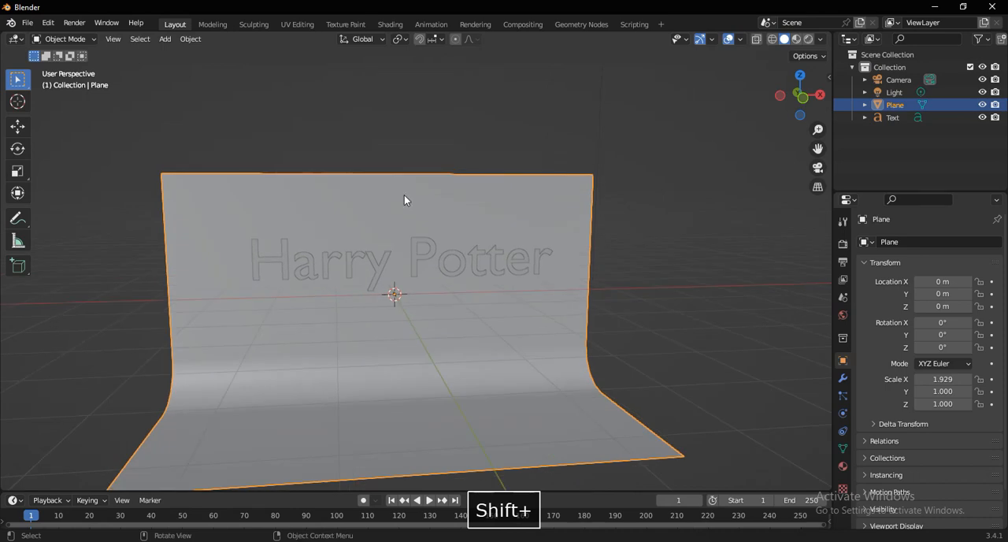
key("Tab")
middle_click_drag(394, 177, 379, 170)
left_click_drag(375, 169, 376, 120)
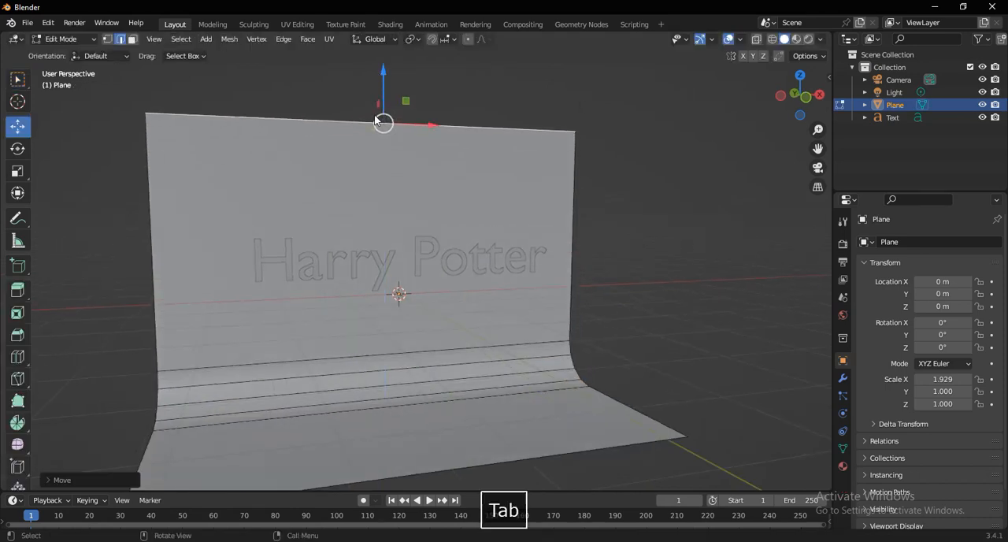
key("Tab")
- Hide the backdrop plane in the viewport and select the "Harry Potter" text object
scroll(417, 212, "up", 2)
middle_click_drag(454, 278, 490, 265, "shift")
middle_click_drag(472, 269, 548, 272)
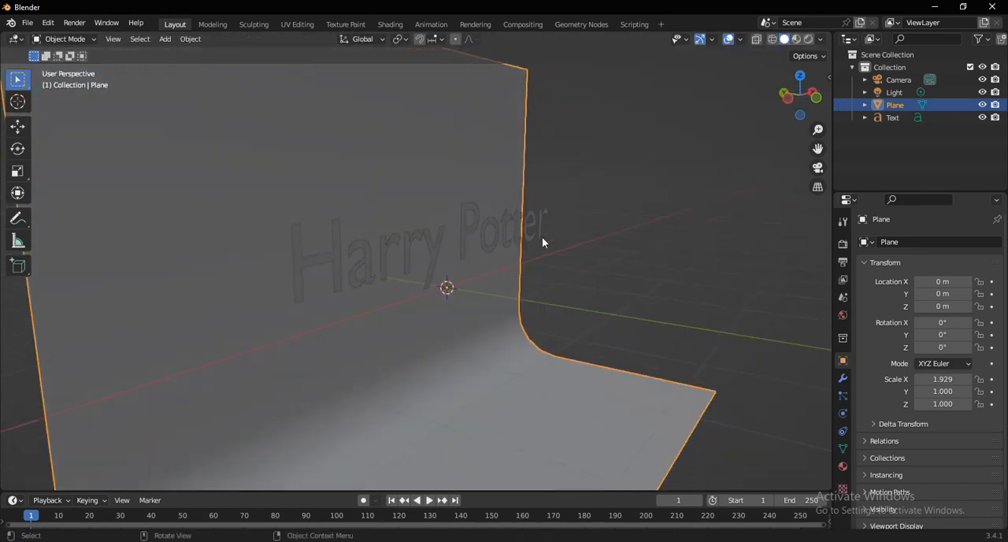
left_click(981, 104)
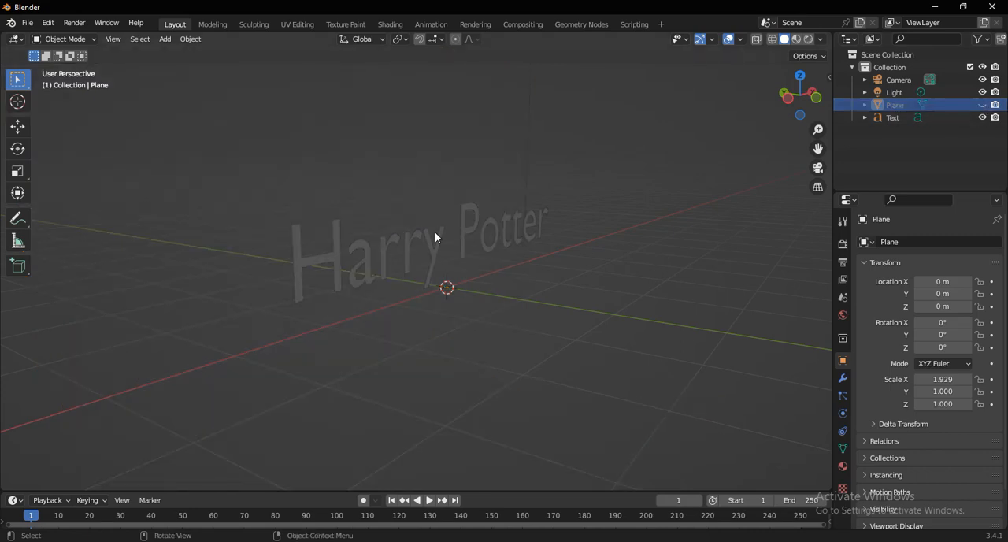
left_click(398, 271)
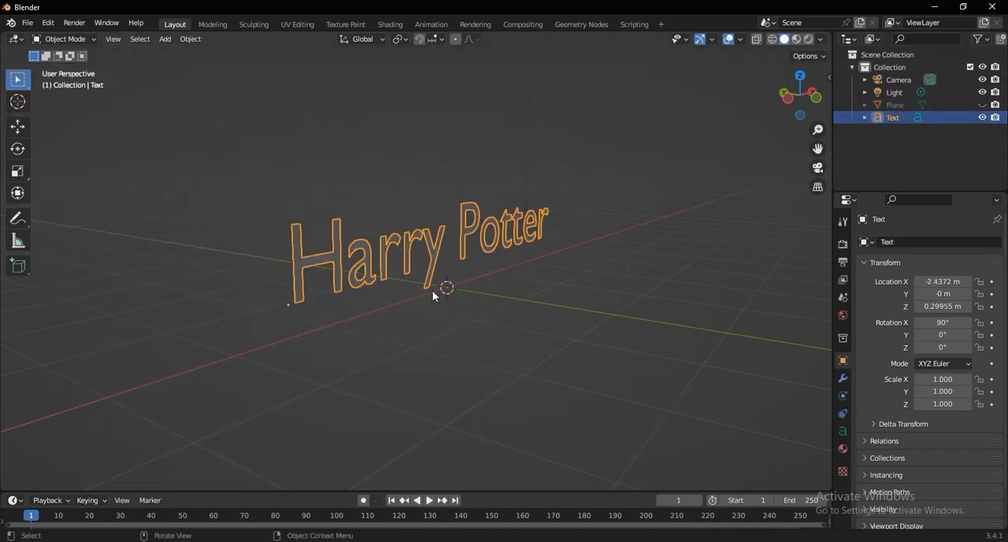
- Set the extrusion of the "Harry Potter" text geometry to 0.04 m
left_click(844, 433)
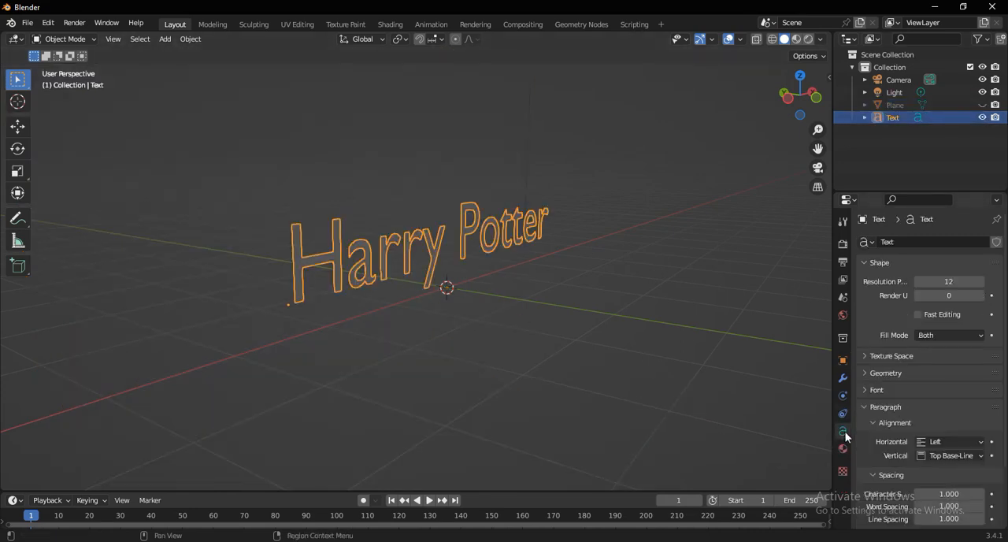
left_click(887, 372)
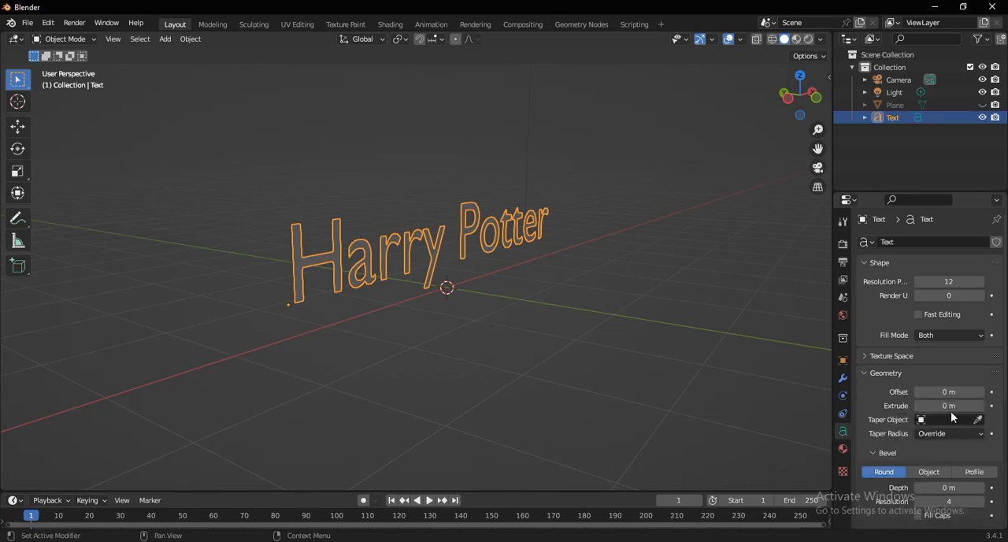
middle_click_drag(539, 384, 464, 365)
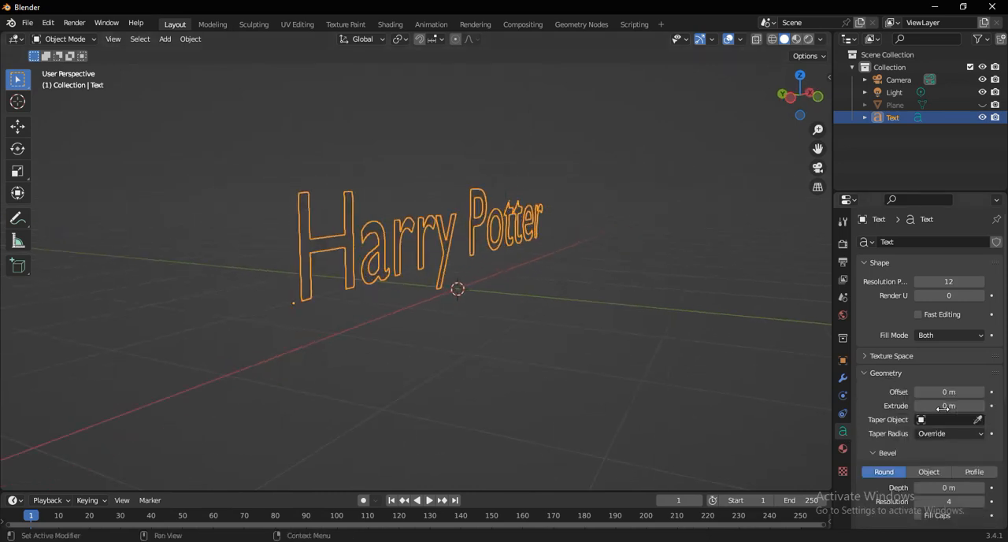
left_click_drag(944, 406, 948, 406)
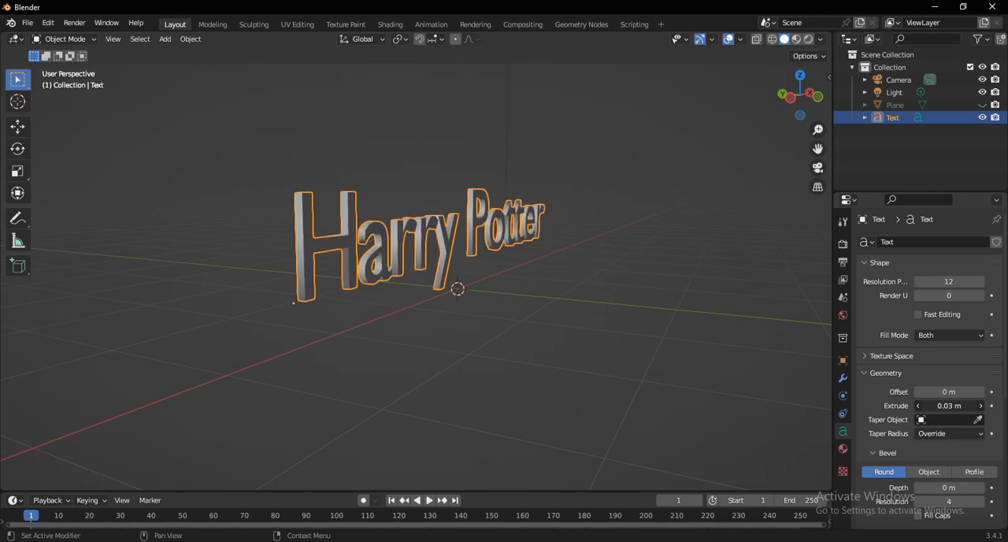
left_click(980, 406)
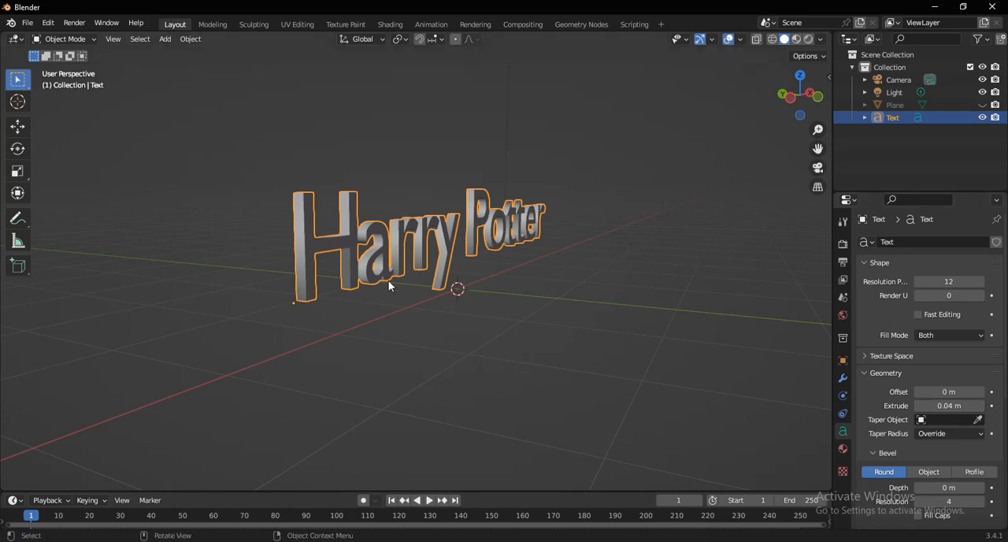
left_click(492, 353)
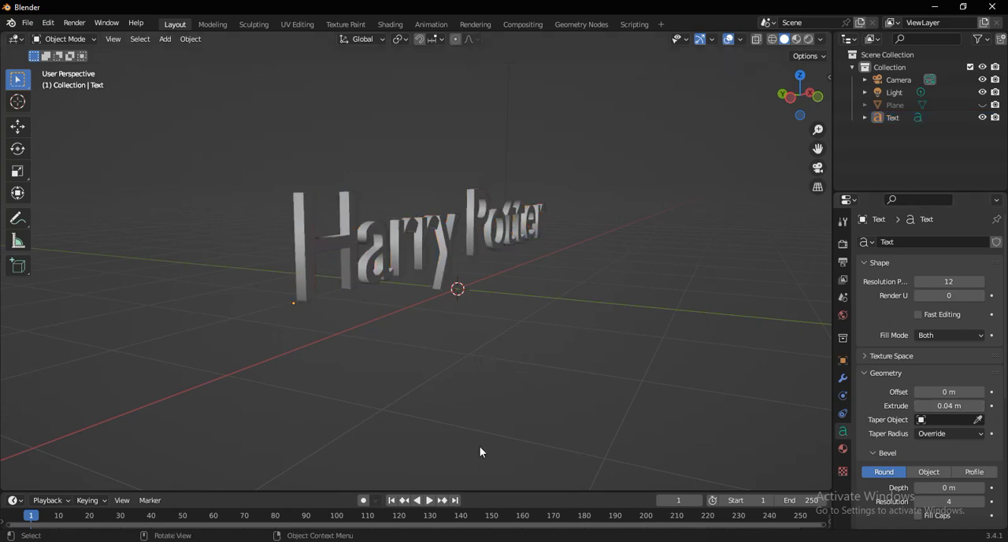
- Unhide the backdrop plane in the viewport so it stands behind the extruded text
key("KP_1")
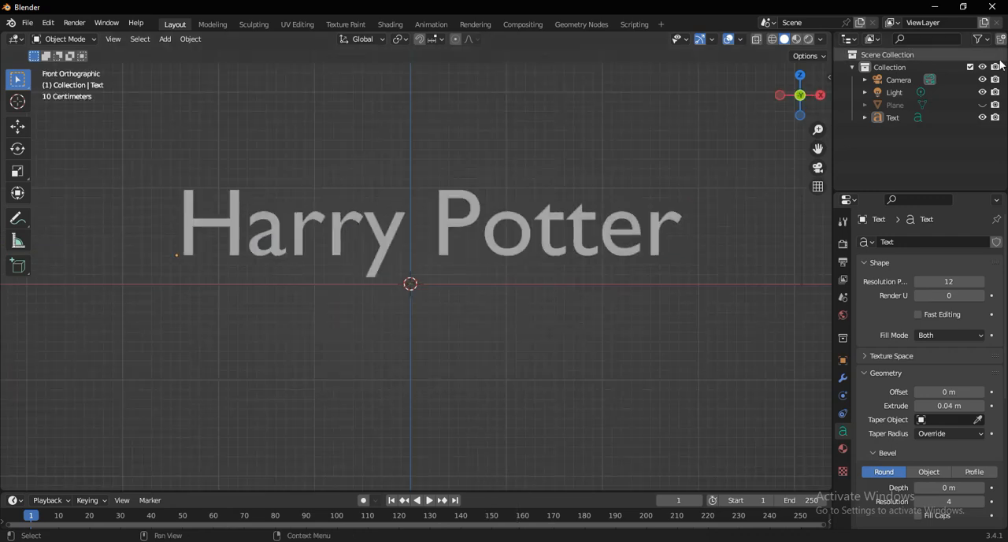
left_click(982, 105)
scroll(370, 252, "down", 5)
middle_click_drag(375, 278, 453, 299)
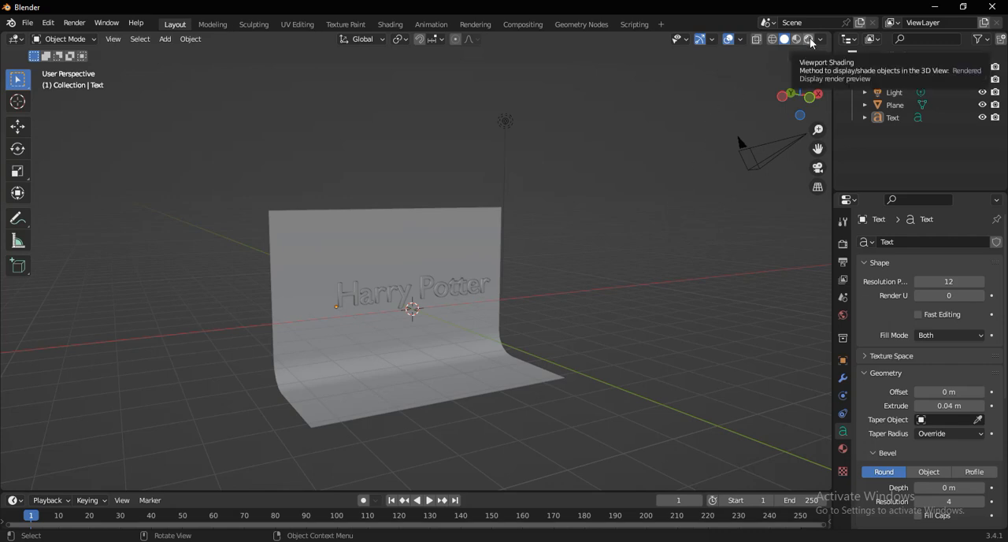
- Switch the 3D viewport to rendered shading to preview the point light on the scene
left_click(503, 125)
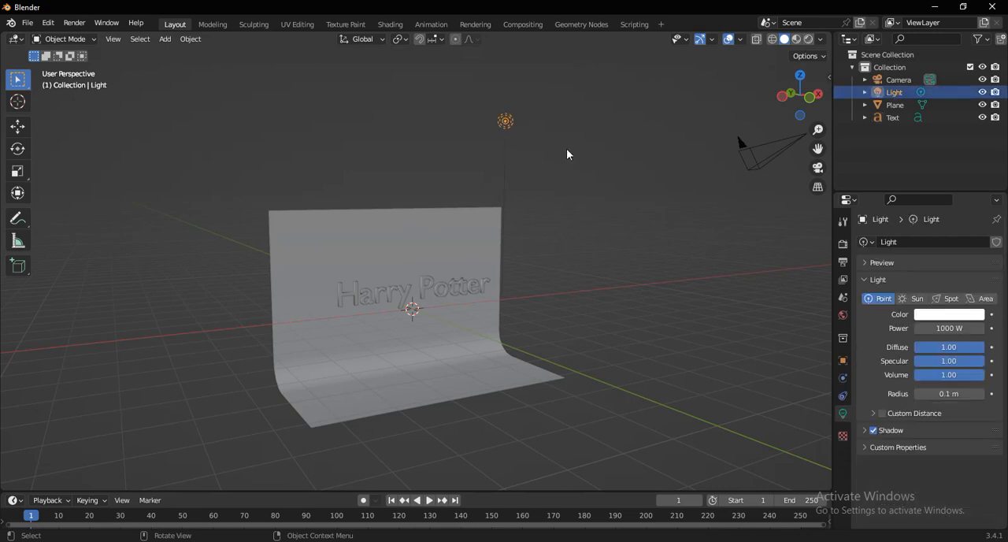
middle_click_drag(566, 148, 604, 204)
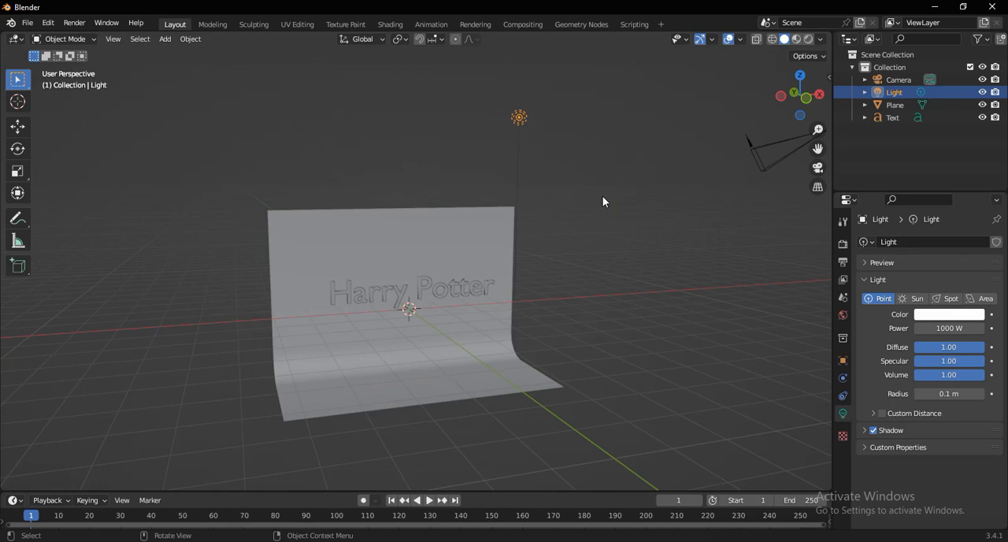
left_click(603, 196)
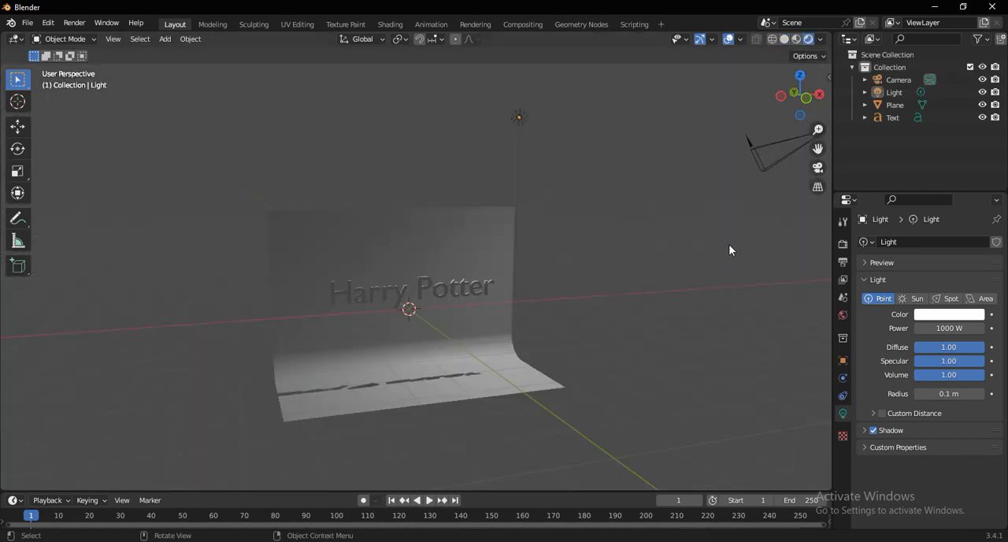
key("KP_0")
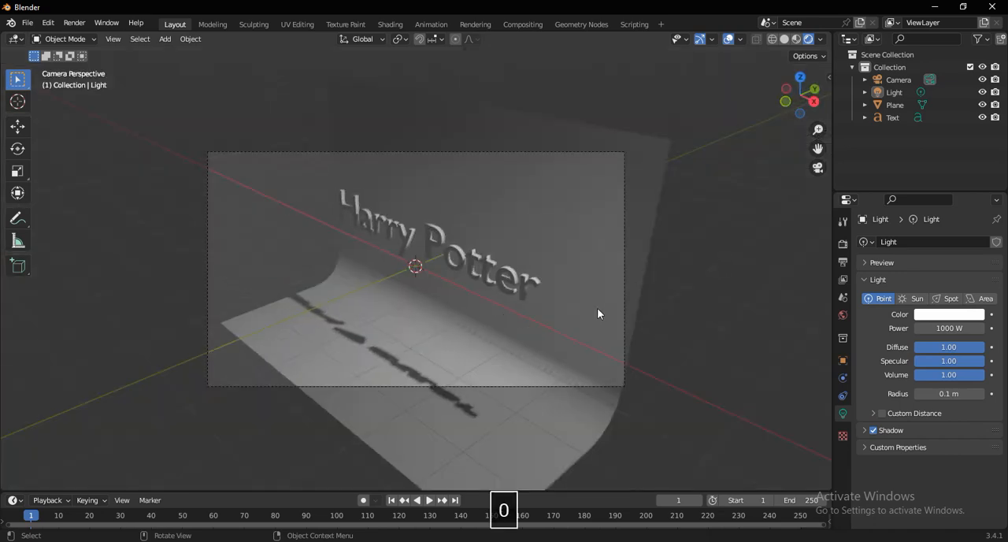
key("b")
key("n")
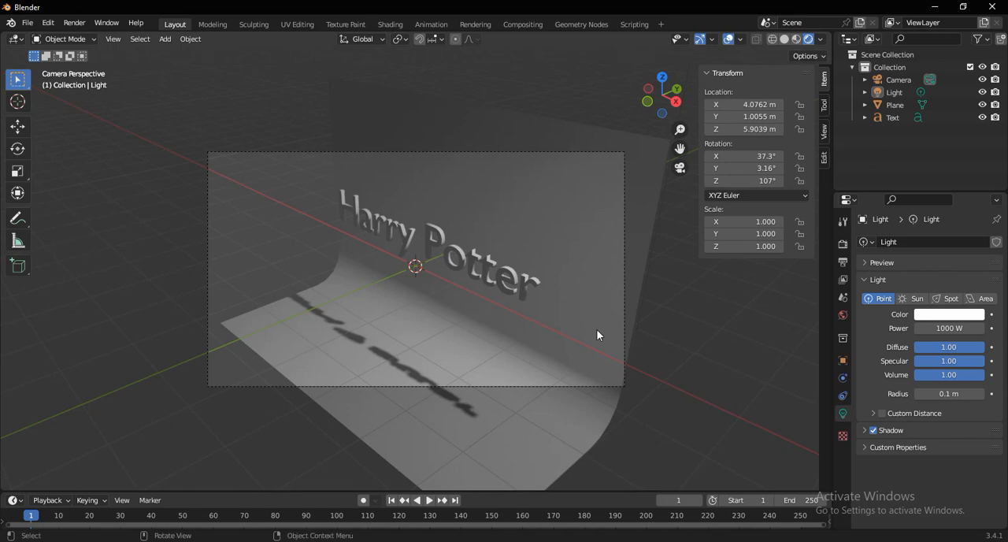
left_click(622, 397)
key("n")
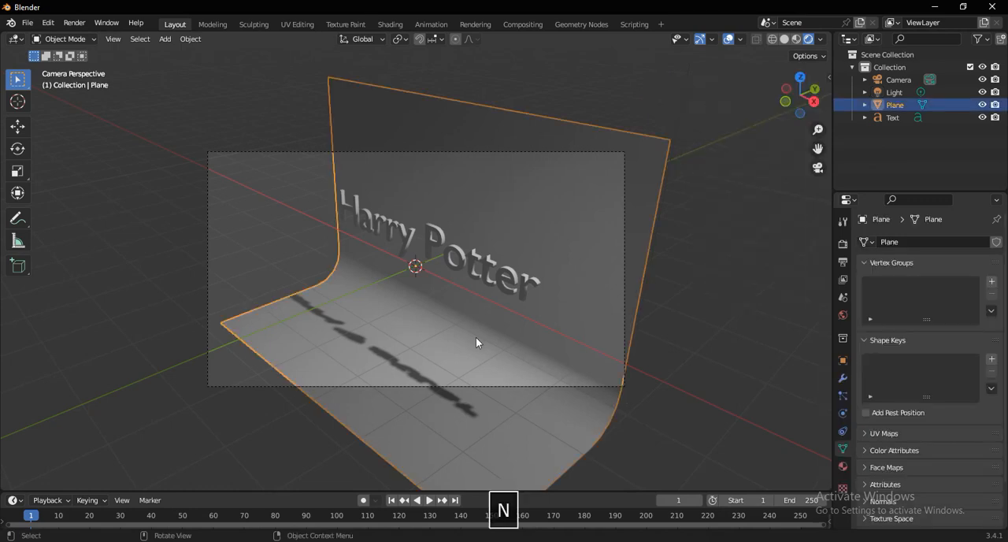
mouse_move(520, 344)
middle_mouse_down()
mouse_move(543, 343)
mouse_move(562, 322)
mouse_move(519, 327)
middle_mouse_up()
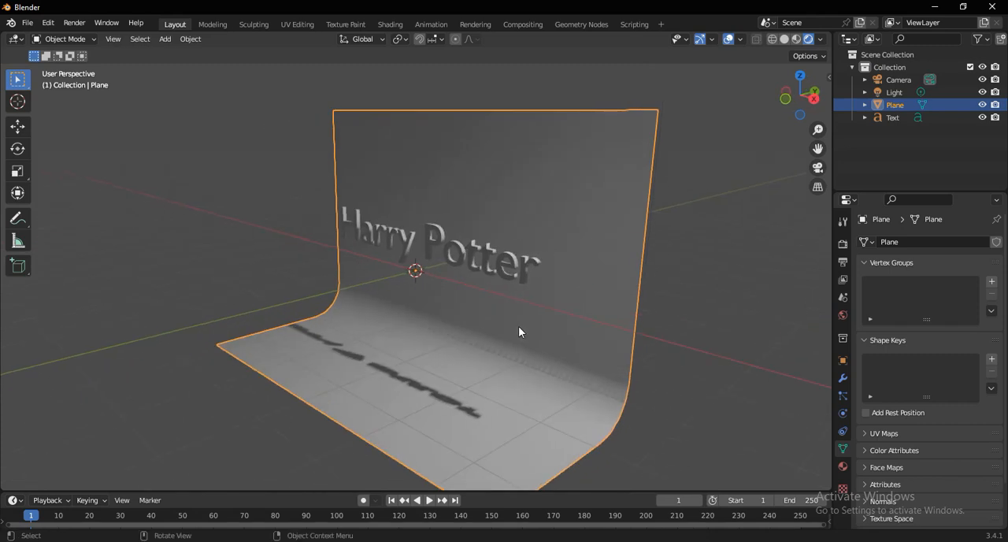
- Look through the scene camera and enable the Camera to View lock
key("KP_0")
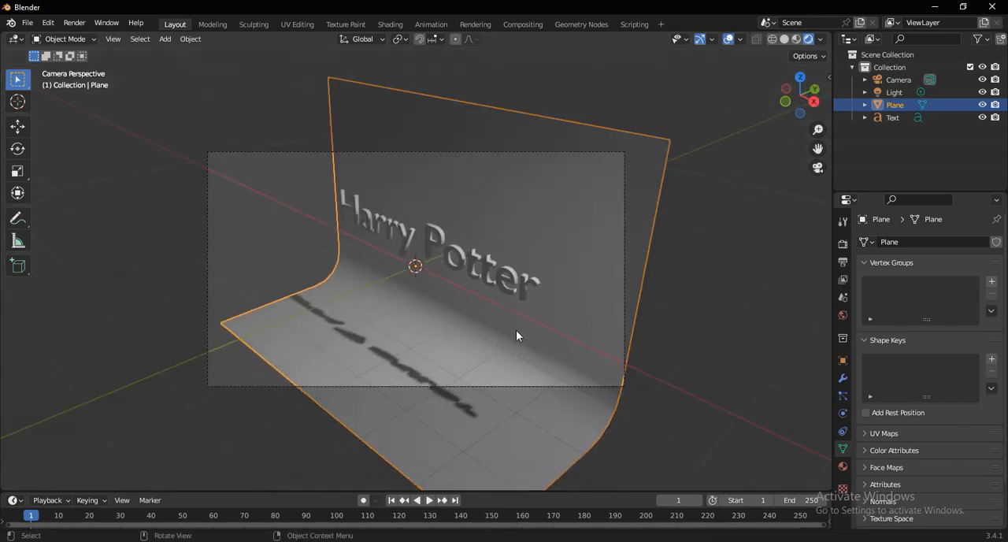
key("n")
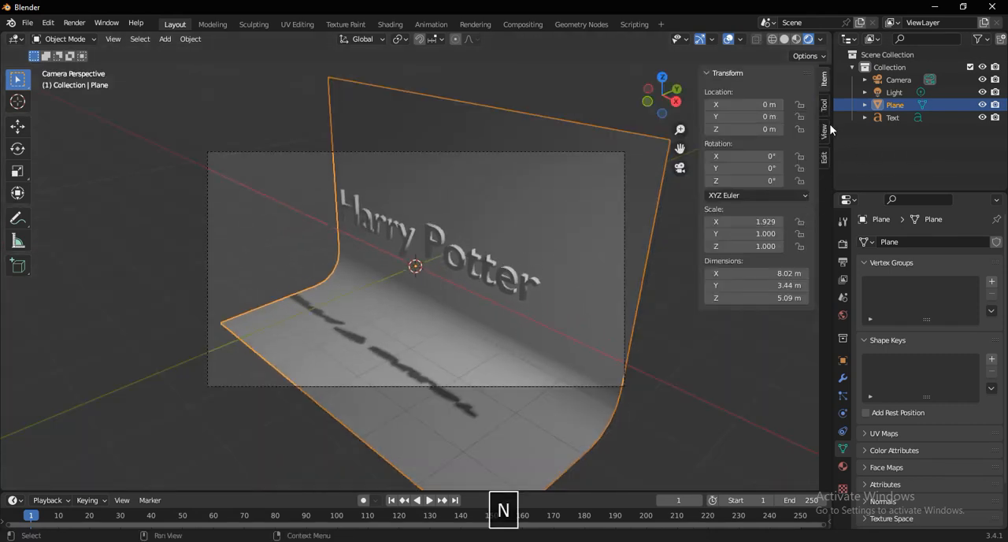
left_click(824, 131)
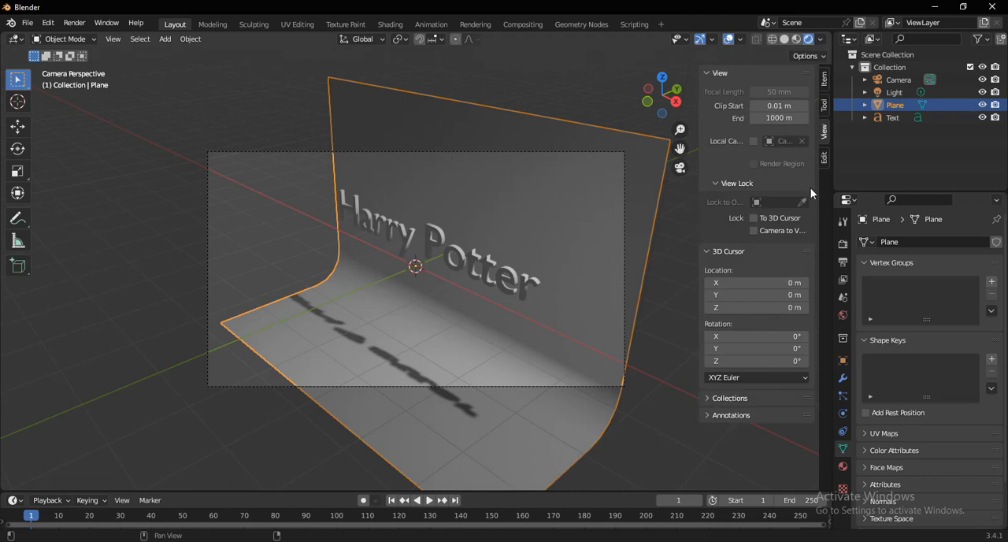
left_click(754, 230)
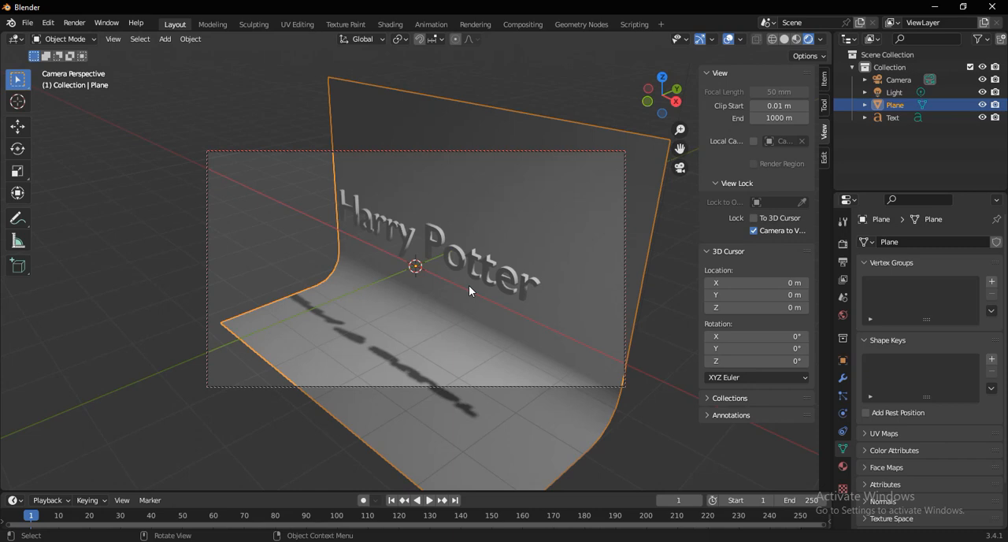
- Frame the "Harry Potter" text with the camera from the front at a slight angle so it fills the frame width
middle_click_drag(448, 296, 564, 270)
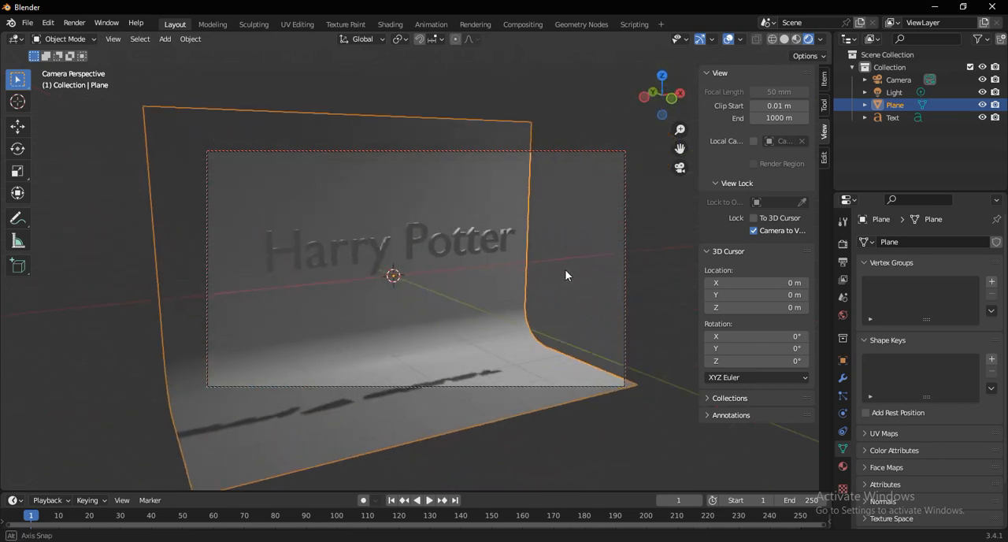
left_click(625, 296)
middle_click_drag(398, 287, 451, 288)
middle_click_drag(451, 289, 476, 308, "shift")
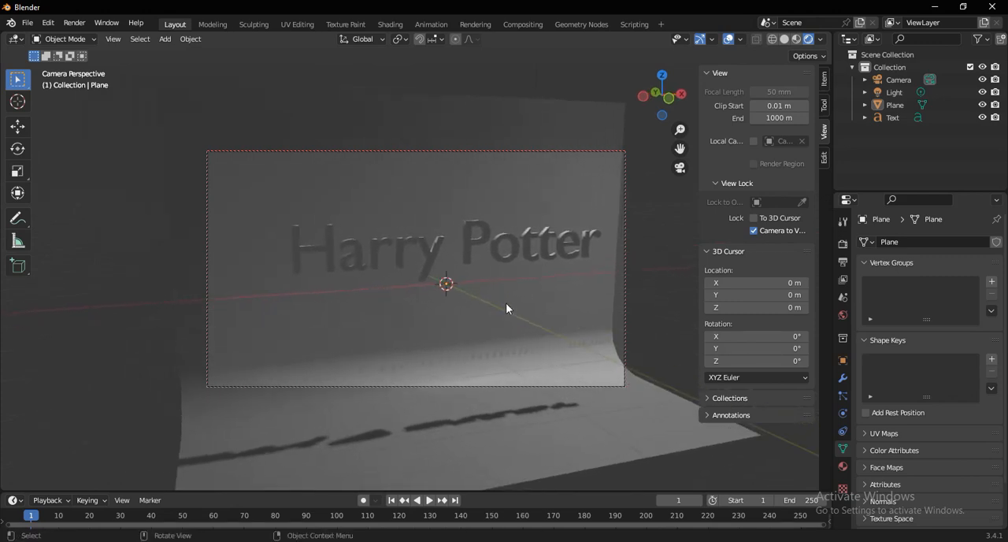
scroll(476, 308, "up", 1)
middle_click_drag(476, 307, 502, 295)
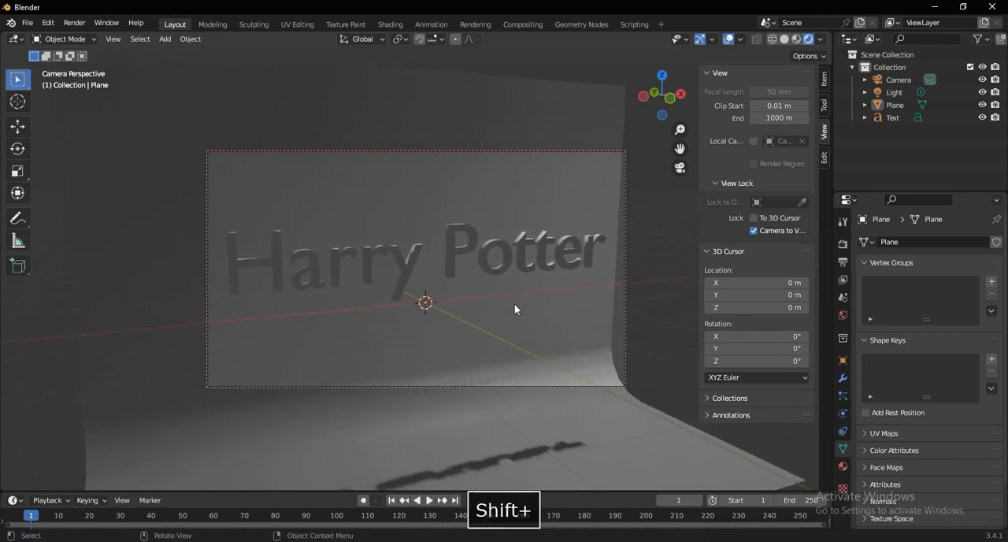
- Scale the backdrop plane by about 1.25 along the X axis so it extends past the camera frame
left_click(511, 307)
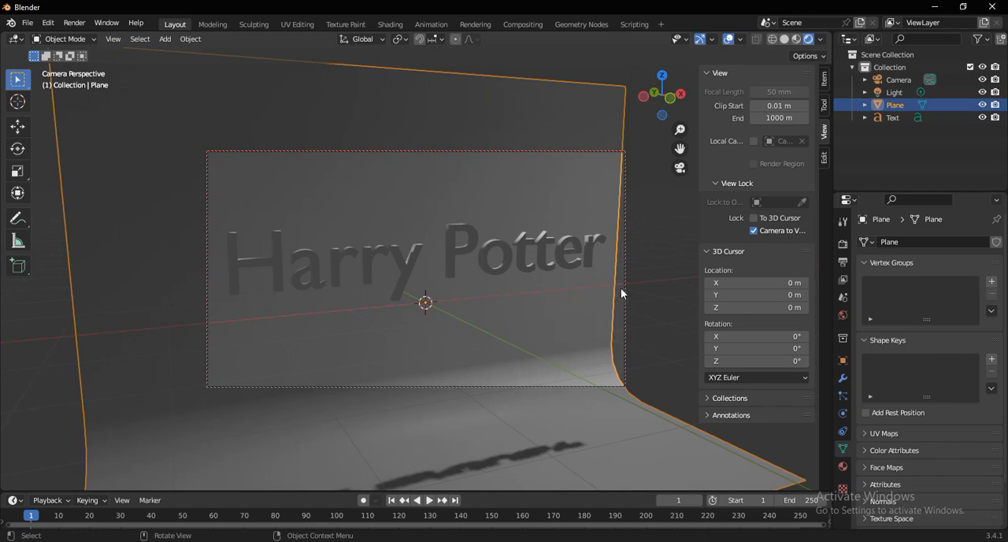
middle_click_drag(488, 312, 490, 312, "shift")
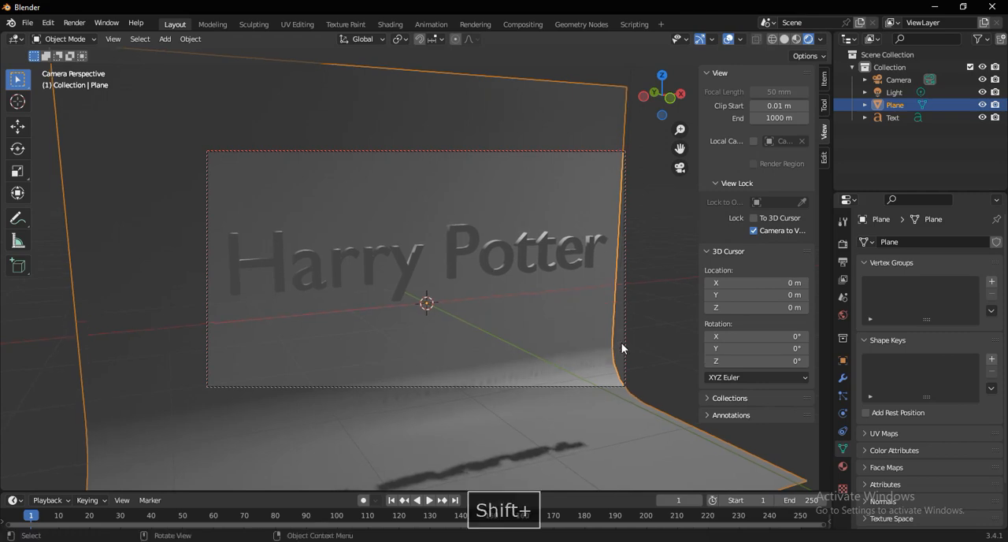
key("s")
key("x")
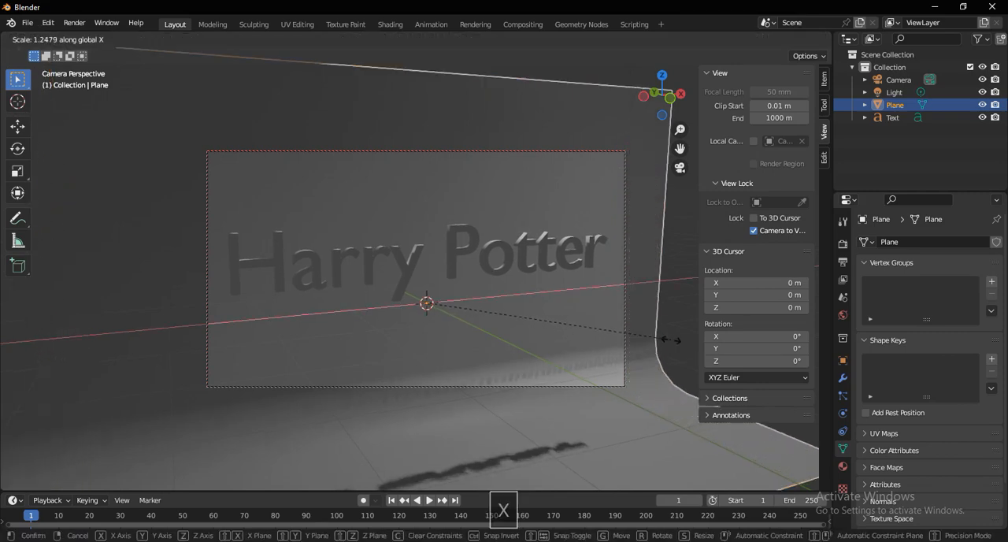
key("Return")
- Fine-tune the camera framing of the text and turn off the Camera to View lock
middle_click_drag(465, 298, 501, 279, "shift")
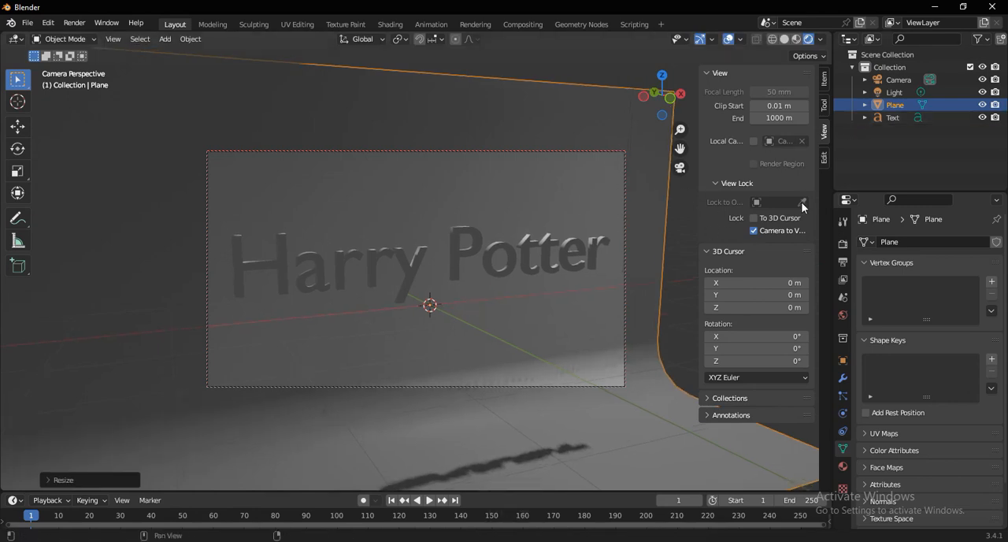
left_click(751, 229)
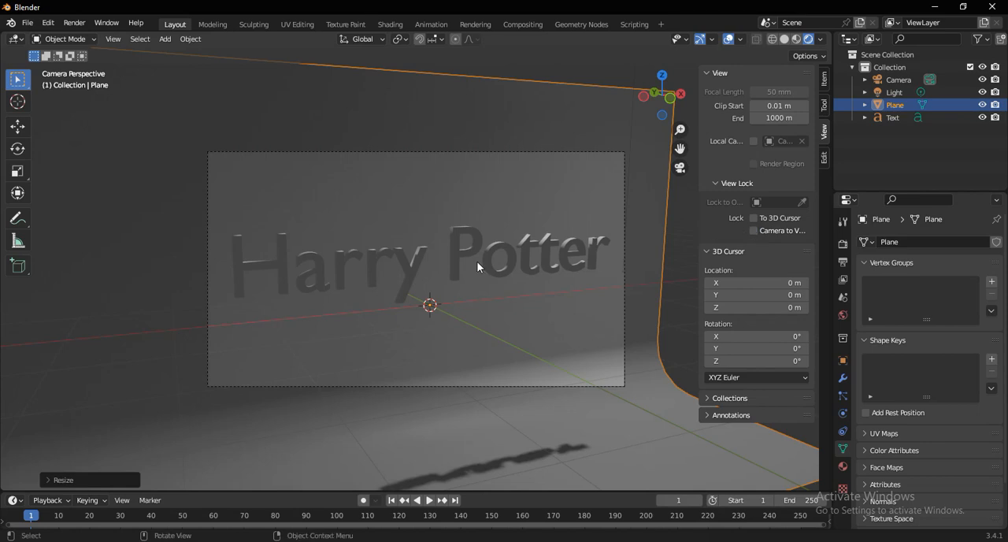
middle_click_drag(476, 260, 471, 259)
scroll(464, 255, "down", 6)
middle_click_drag(360, 276, 429, 299)
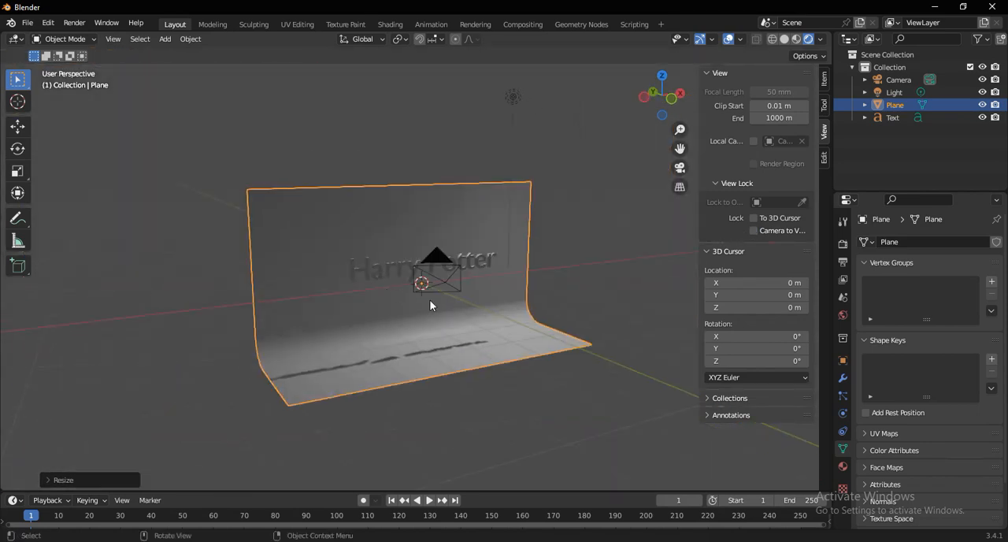
- Split the 3D viewport vertically into two and hide the sidebar in both views
right_click(616, 33)
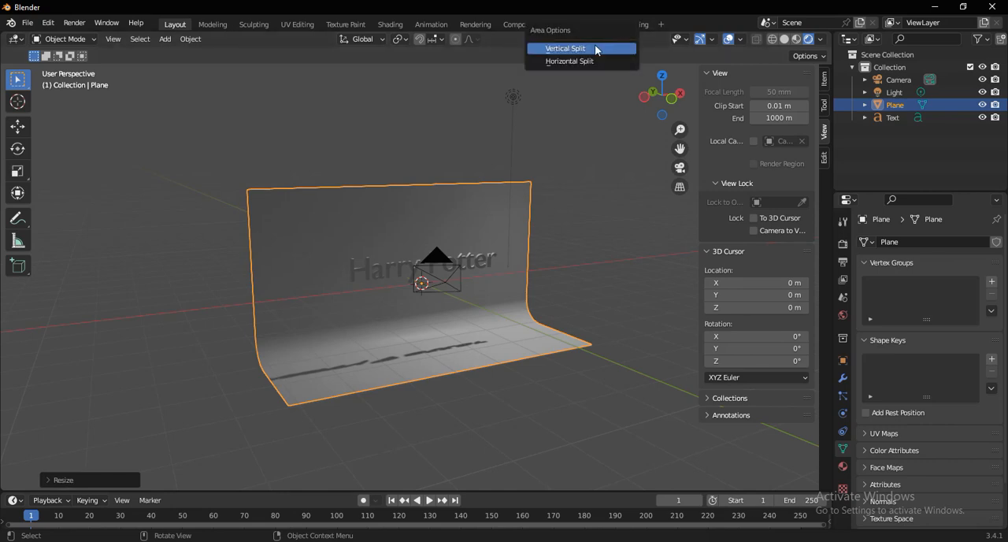
left_click(596, 48)
left_click(529, 57)
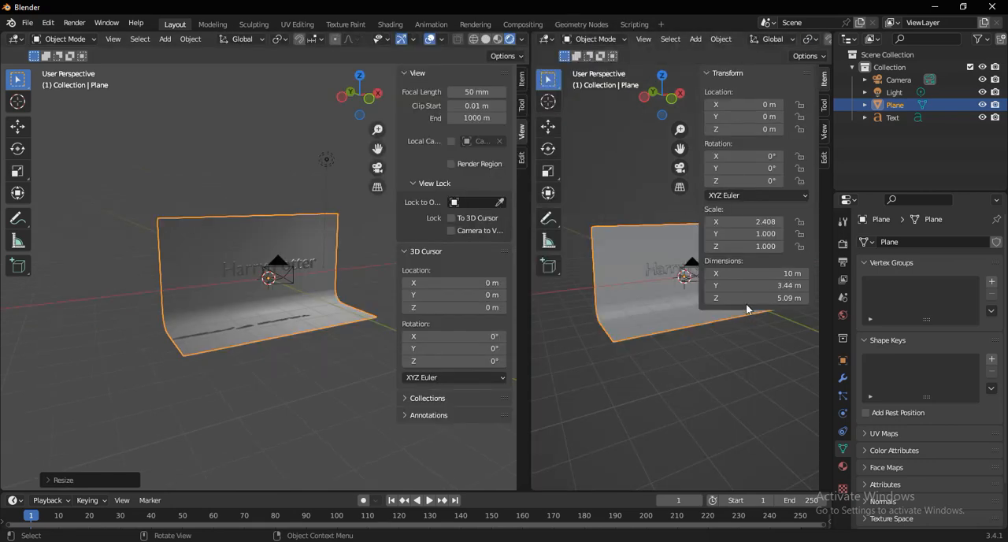
key("n")
key("n")
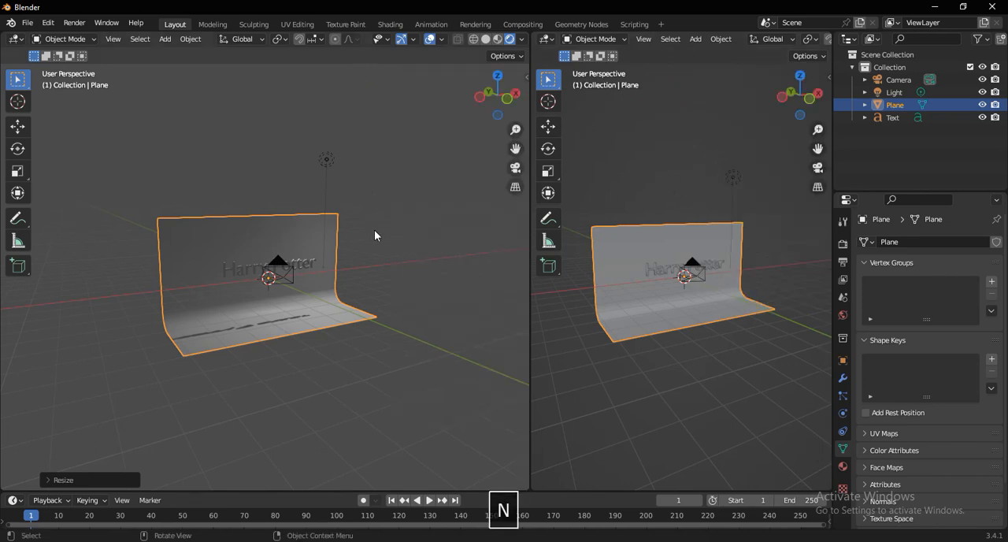
- Move the point light a short distance down toward the top of the backdrop
left_click(729, 178)
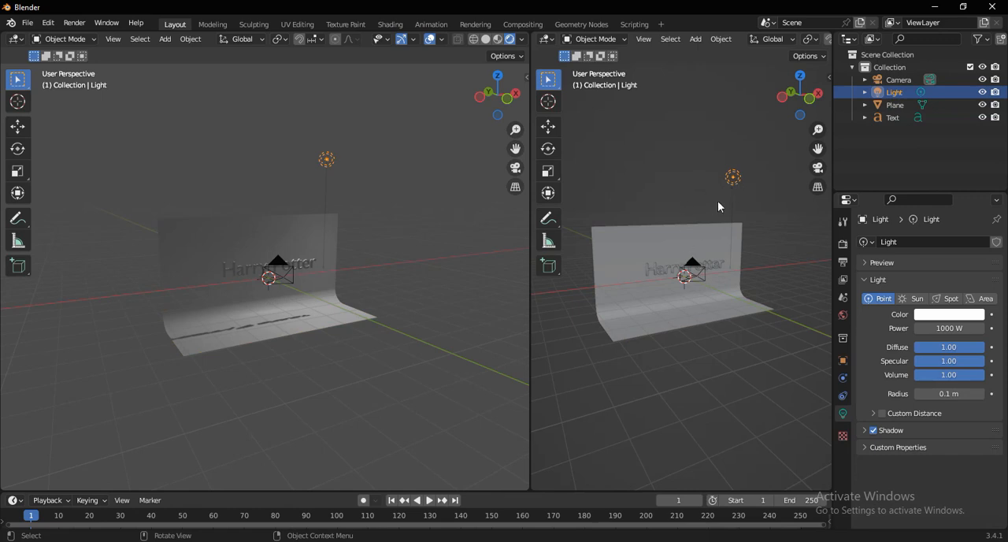
key("g")
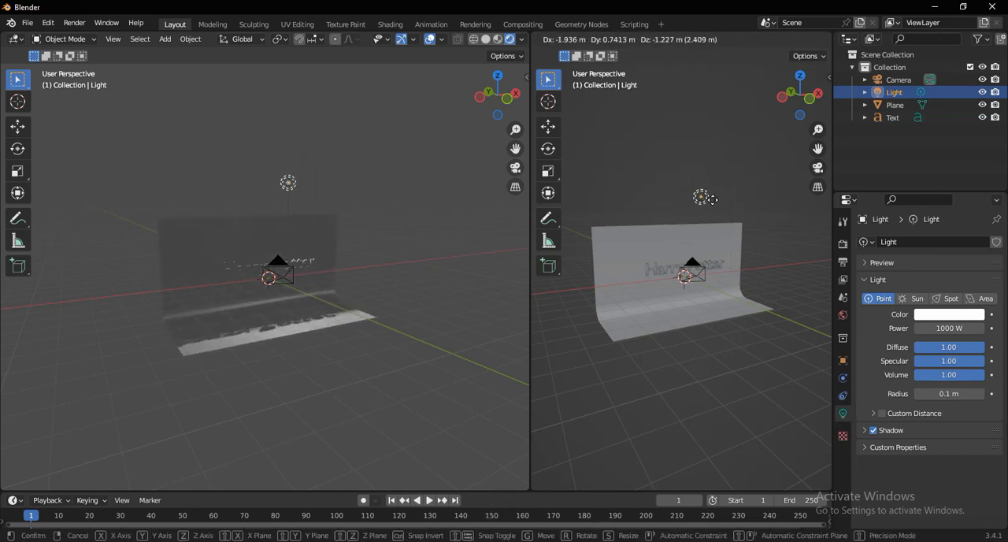
left_click(727, 196)
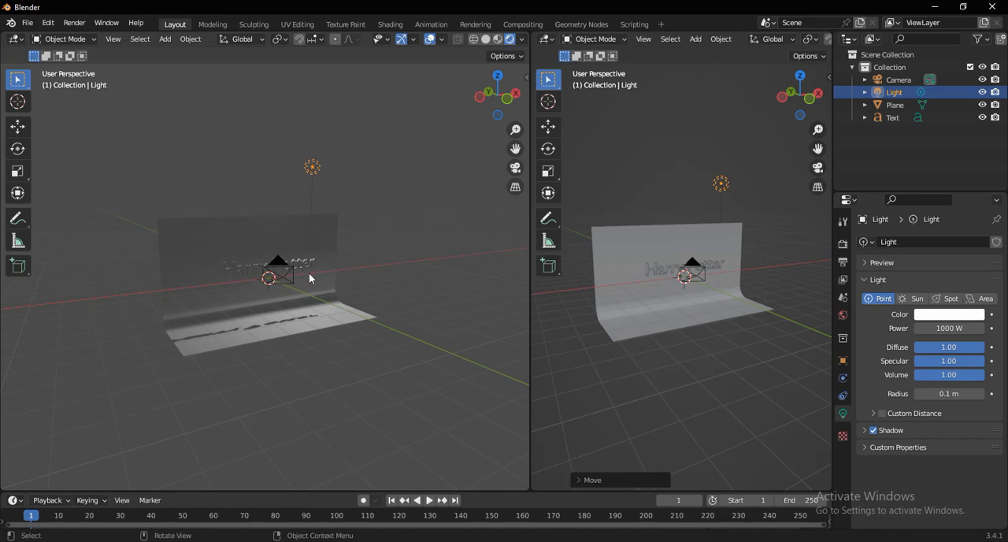
- Show the camera view in the rendered viewport and enlarge it, with the solid viewport zoomed out on the whole scene
key("KP_0")
scroll(252, 297, "up", 3)
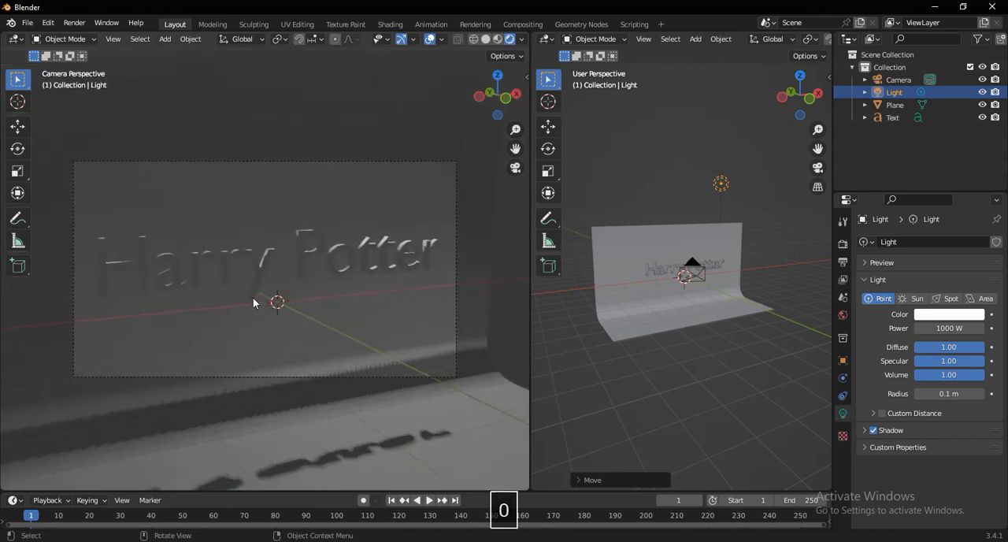
scroll(731, 214, "down", 3)
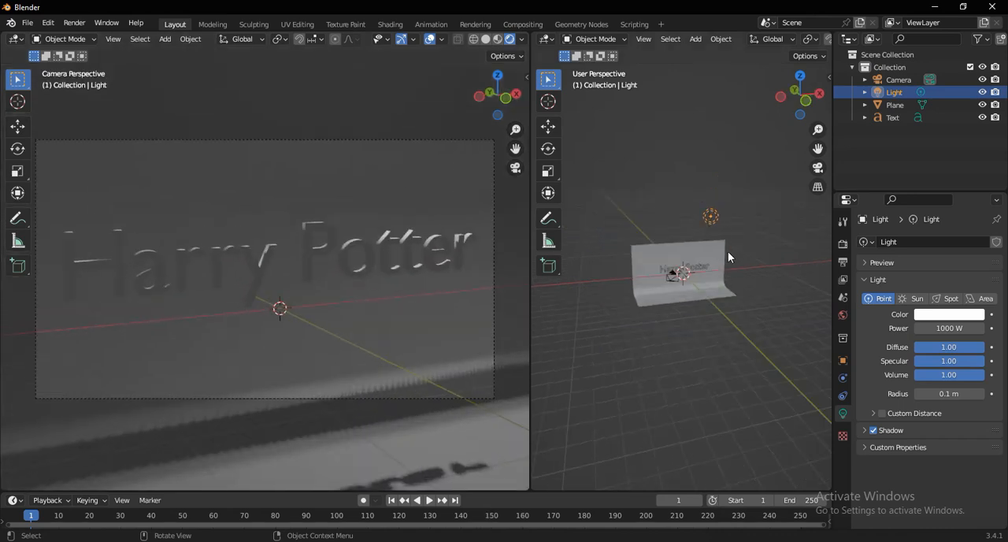
- Move the point light about 5 m, mainly along negative X and down, to the upper edge of the backdrop above the text
middle_click_drag(727, 251, 704, 248)
key("g")
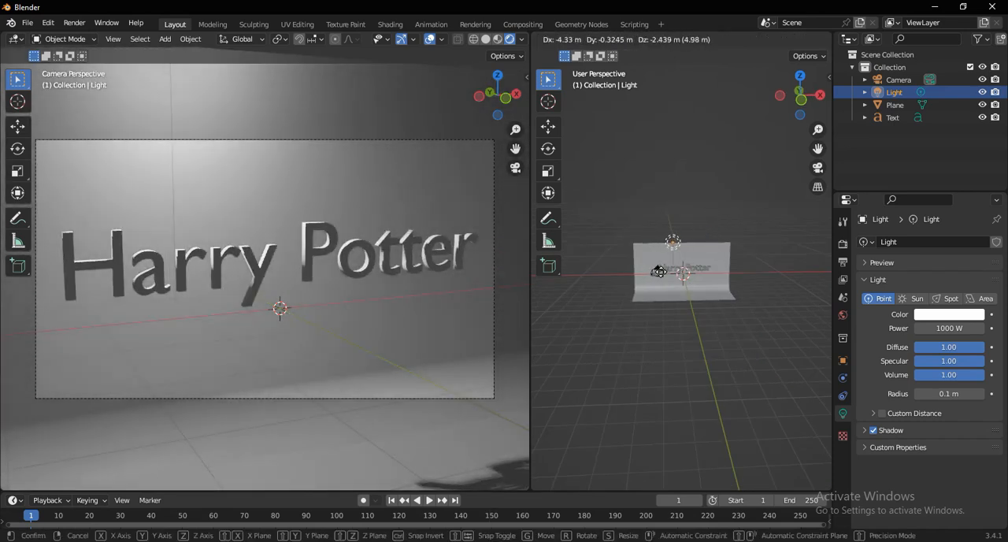
left_click(659, 270)
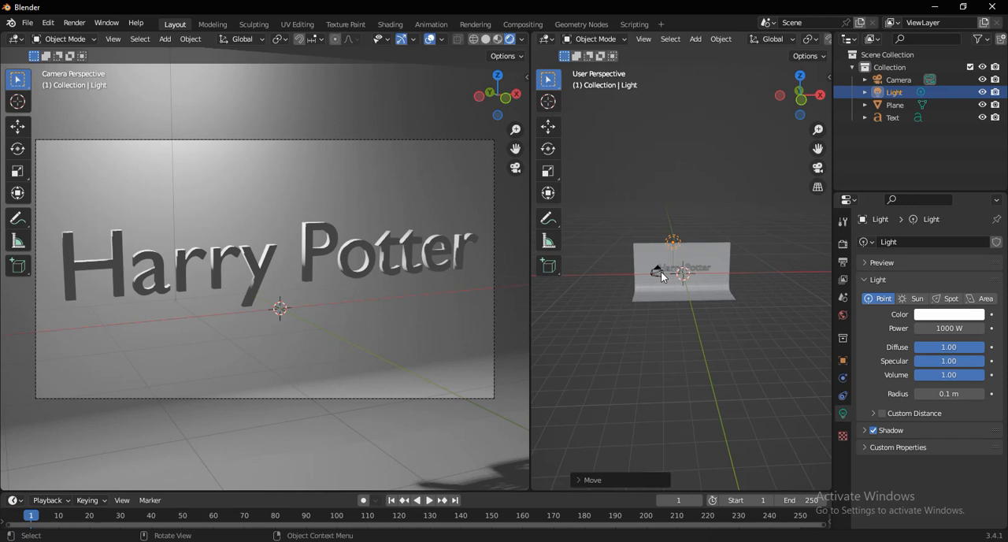
- Try placing the light near the backdrop's left end from the top view, and undo that move
key("KP_7")
key("g")
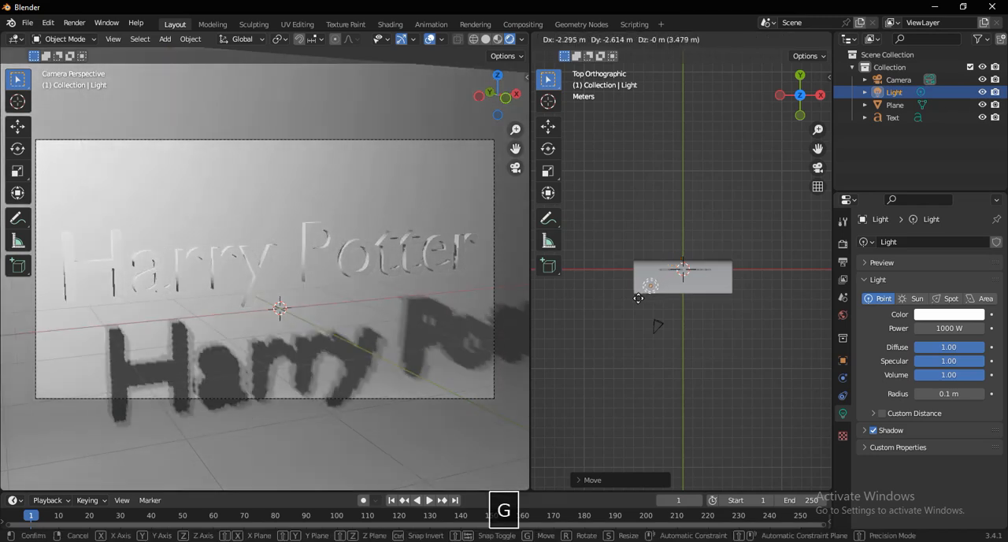
left_click(630, 278)
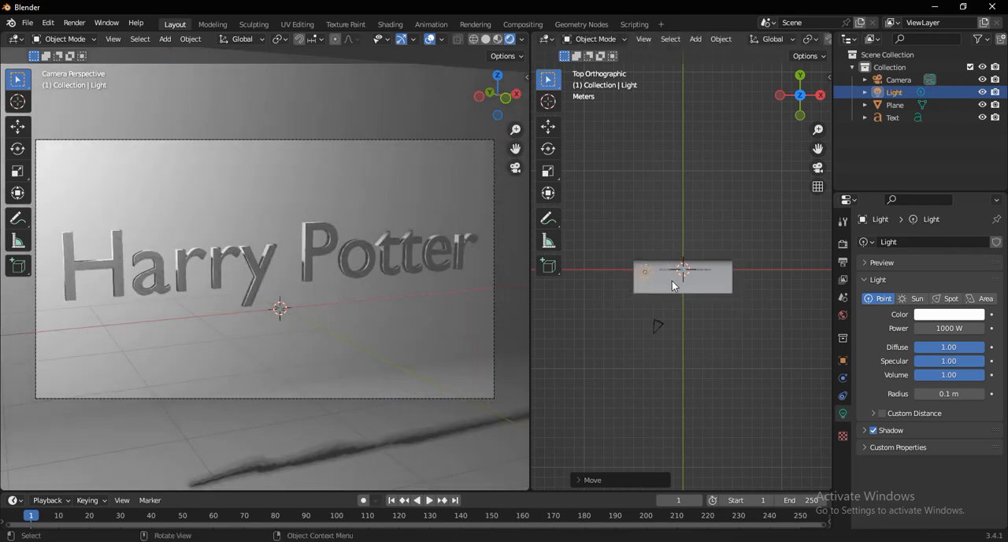
mouse_move(669, 279)
middle_mouse_down()
mouse_move(671, 251)
mouse_move(687, 279)
middle_mouse_up()
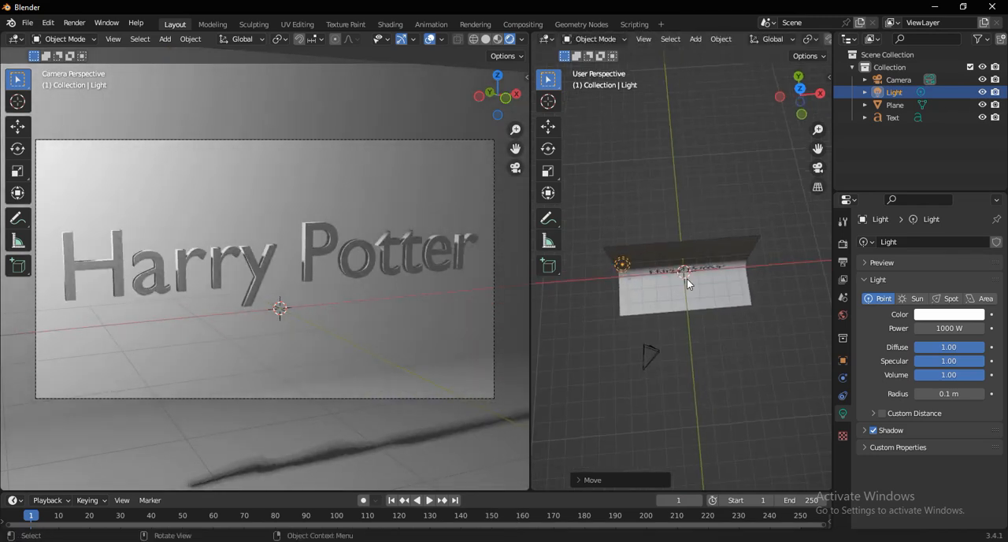
key("ctrl+z")
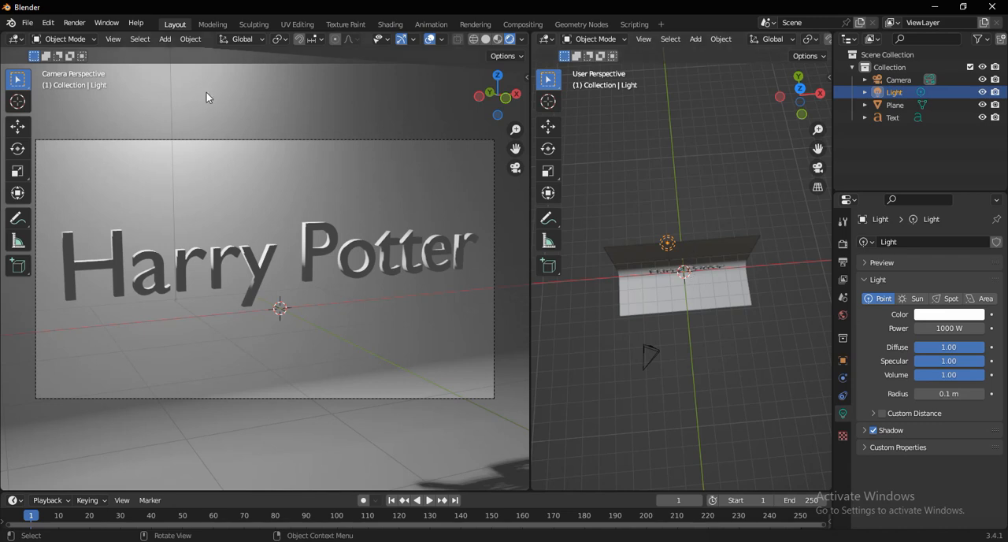
- Render the scene as a still image, inspect the result and close the render window
left_click(73, 23)
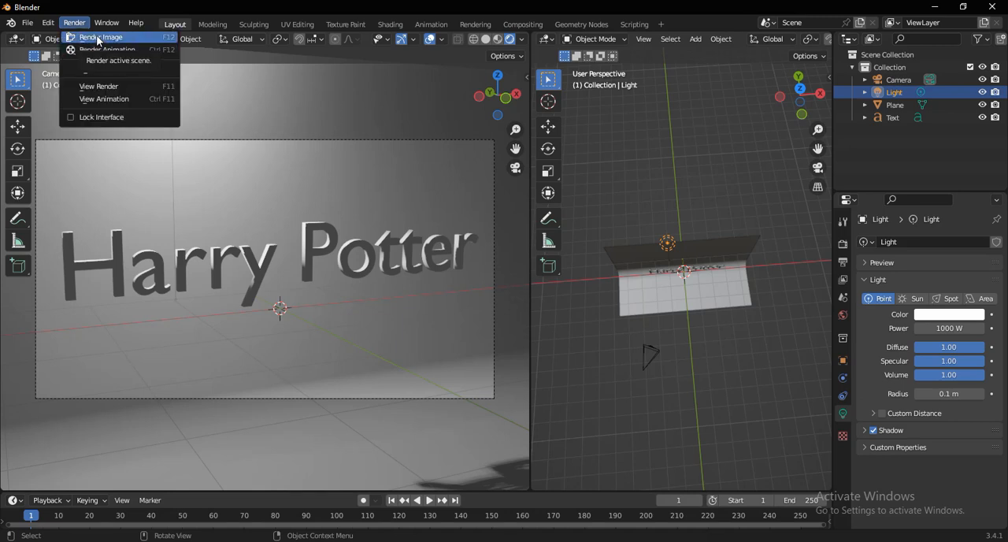
left_click(99, 38)
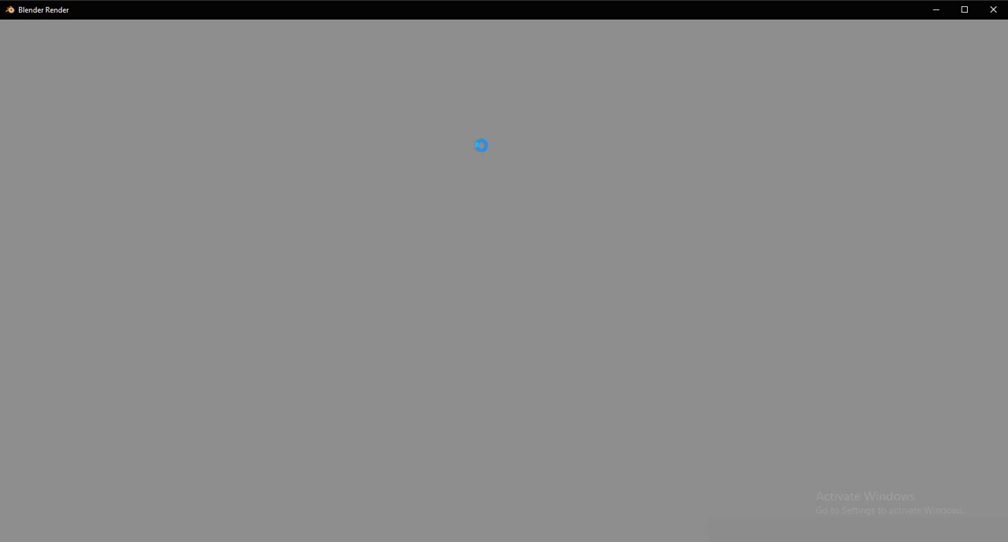
scroll(483, 170, "down", 2)
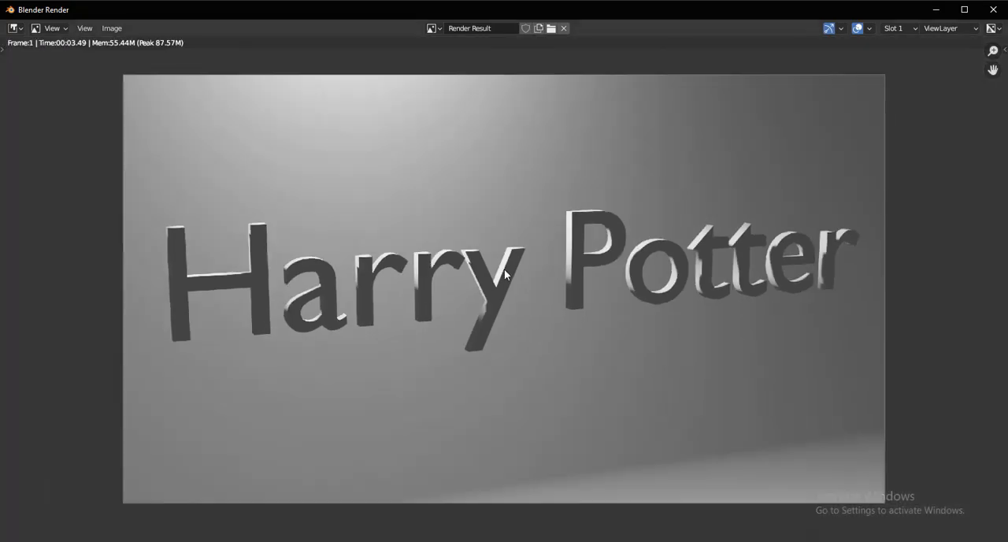
scroll(505, 274, "up", 1)
scroll(504, 274, "down", 1)
left_click(112, 28)
left_click(992, 11)
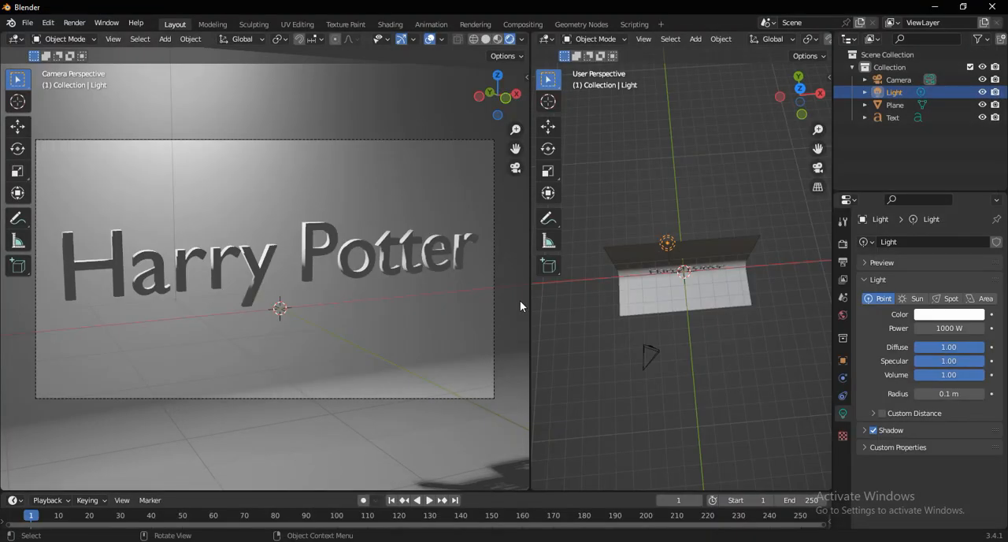
- Deselect the light and show the backdrop, text and camera closer from a low front angle in the solid viewport
middle_click_drag(661, 285, 735, 308)
left_click(728, 333)
scroll(728, 333, "up", 1)
scroll(735, 308, "up", 2)
middle_click_drag(719, 352, 728, 376)
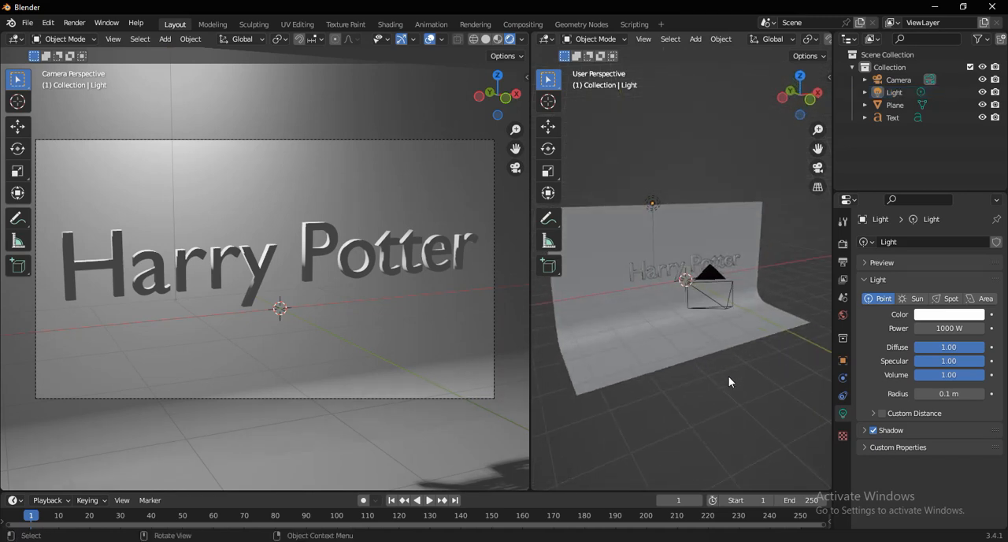